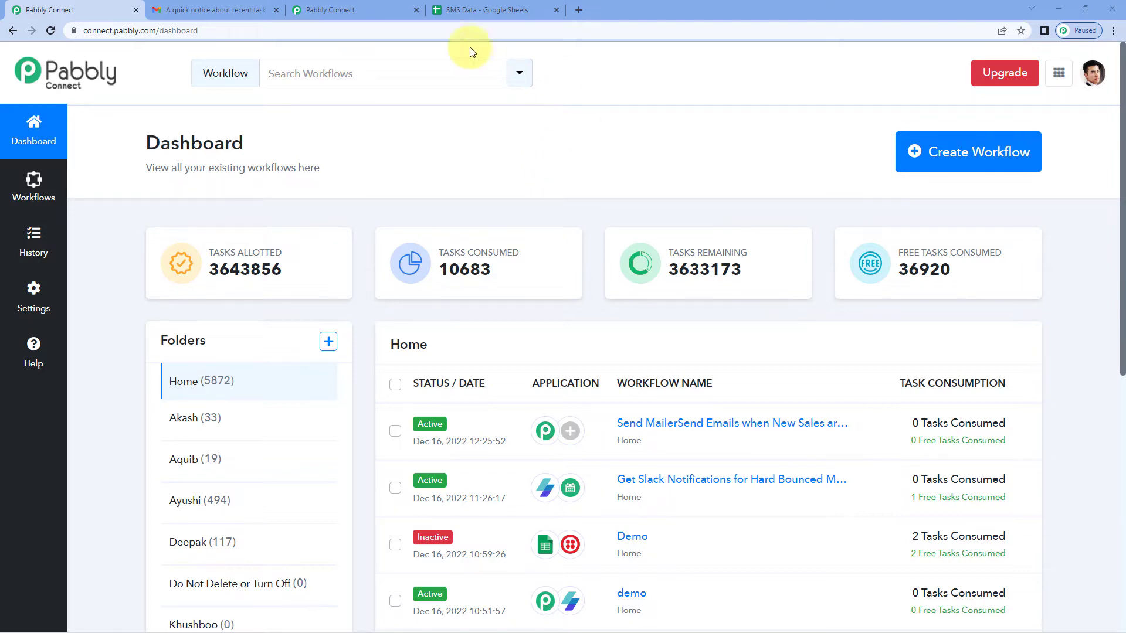
Bring up the Demo workflow, where a Google Sheets row trigger feeds a Twilio Send SMS action
click(392, 6)
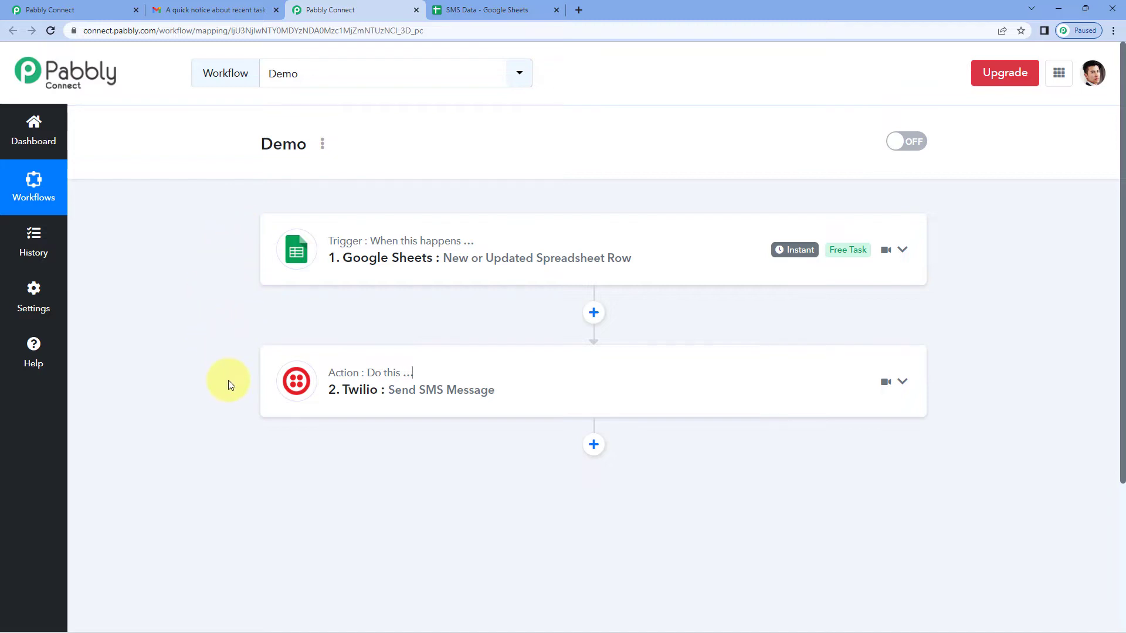
Open the Pabbly Connect task notice email from the Gmail inbox
click(223, 8)
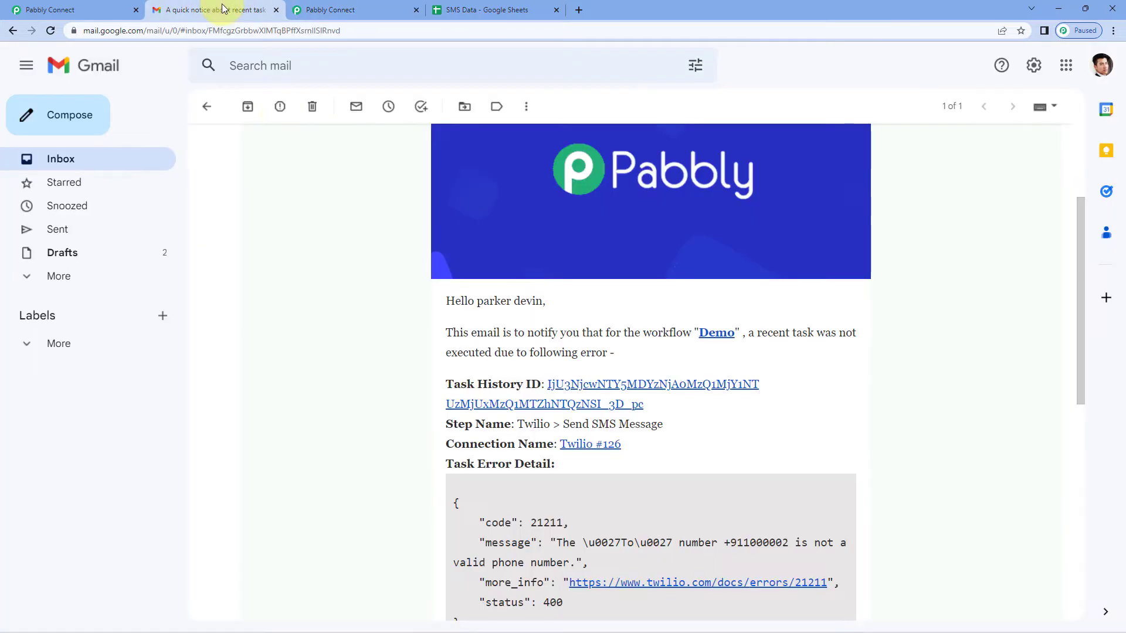
scroll(377, 289, up, 2)
click(208, 106)
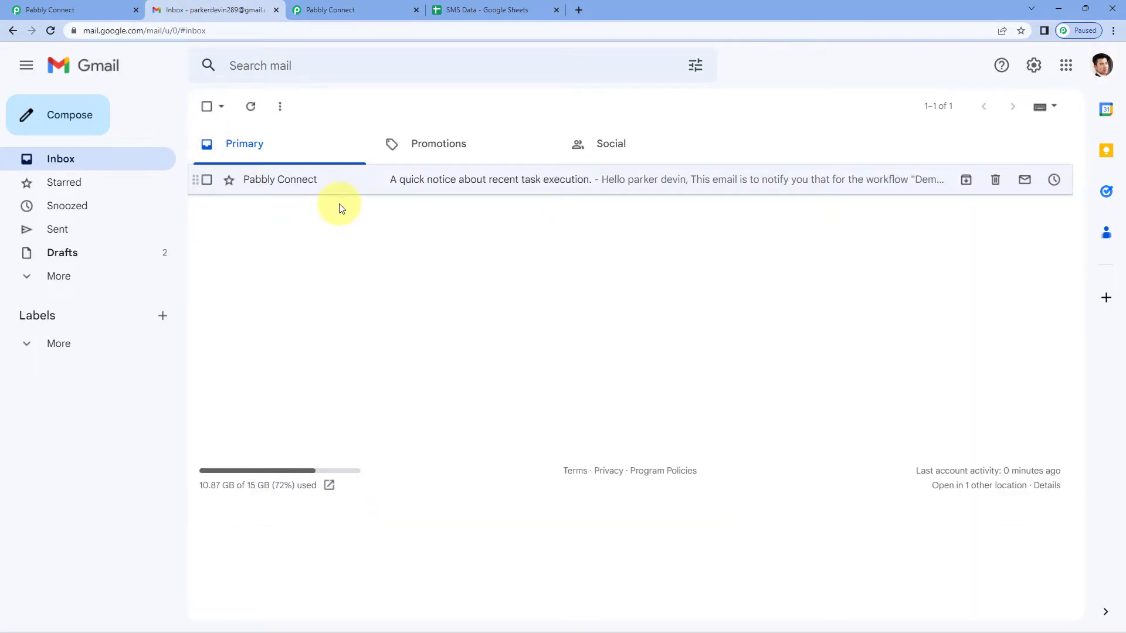
click(372, 189)
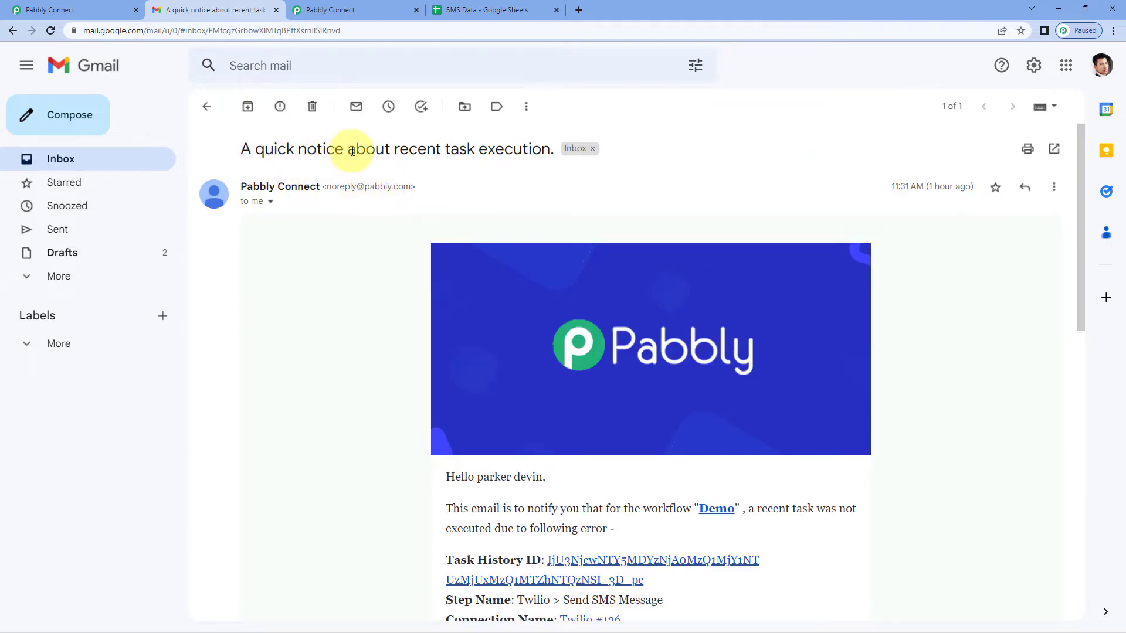
Scroll to the Task Error Detail showing Twilio error 21211 for an invalid recipient number
scroll(621, 186, down, 1)
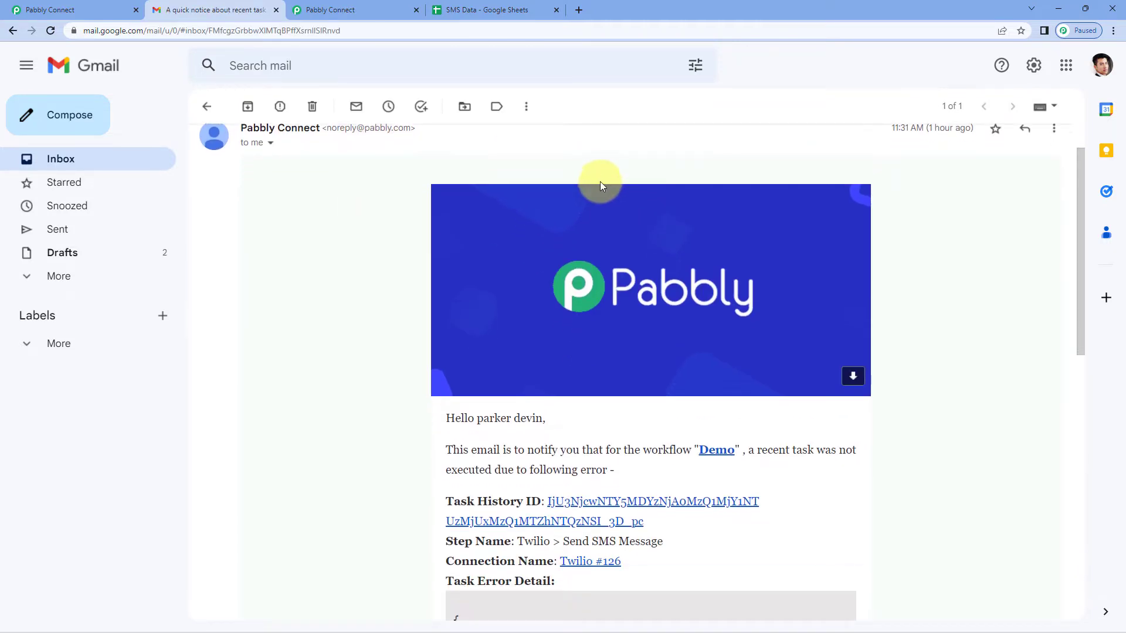
scroll(368, 210, down, 1)
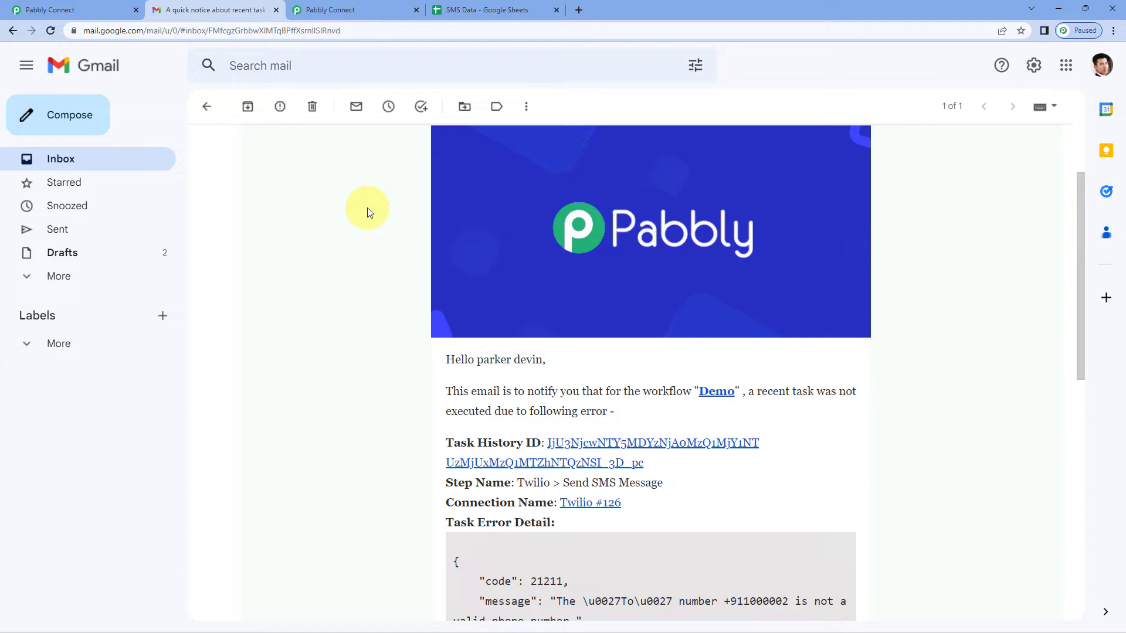
scroll(367, 208, down, 3)
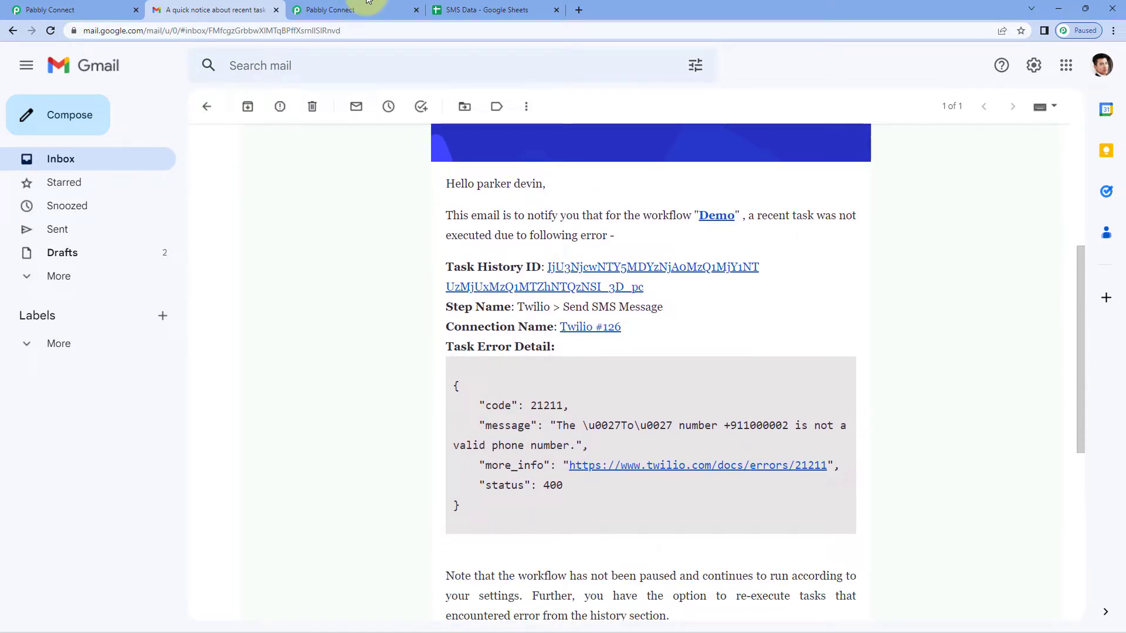
click(352, 9)
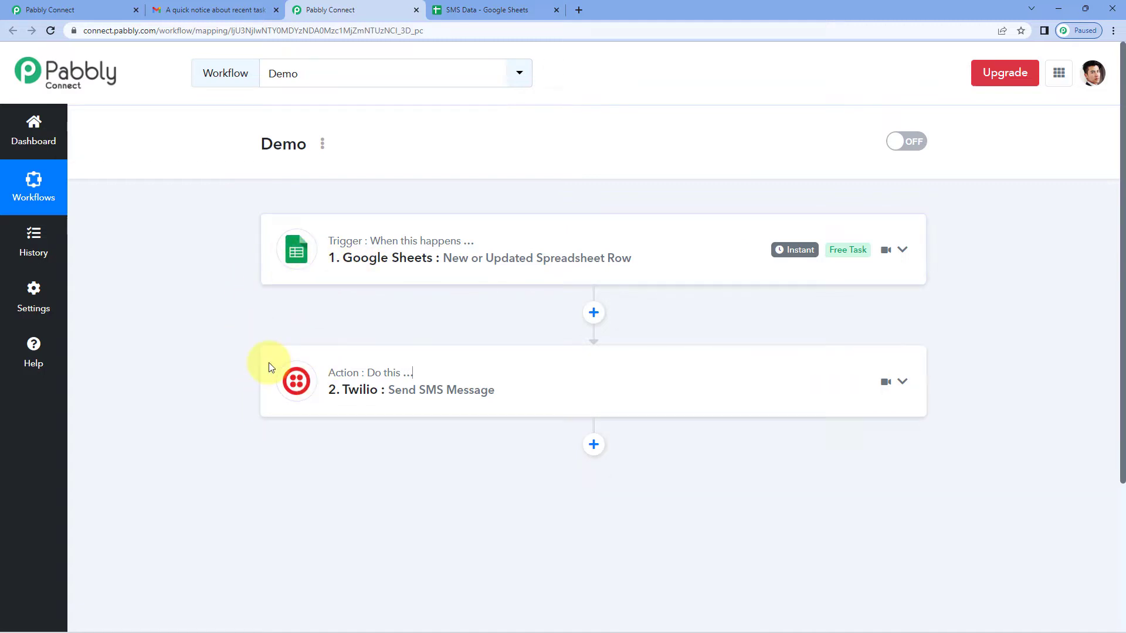
click(226, 9)
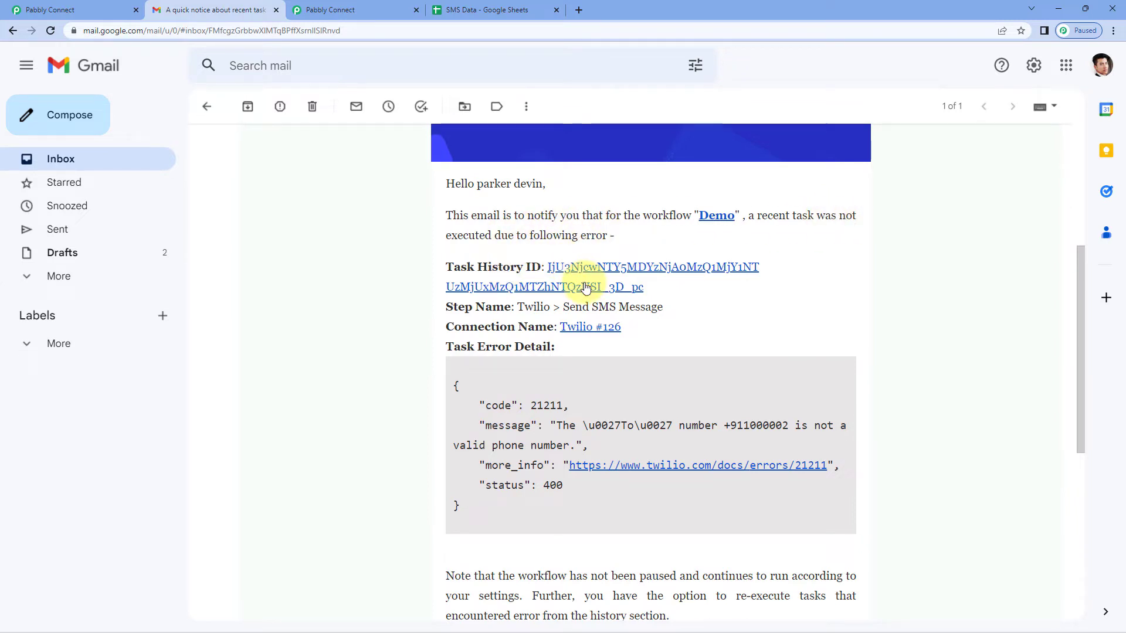
drag(656, 293, 519, 254)
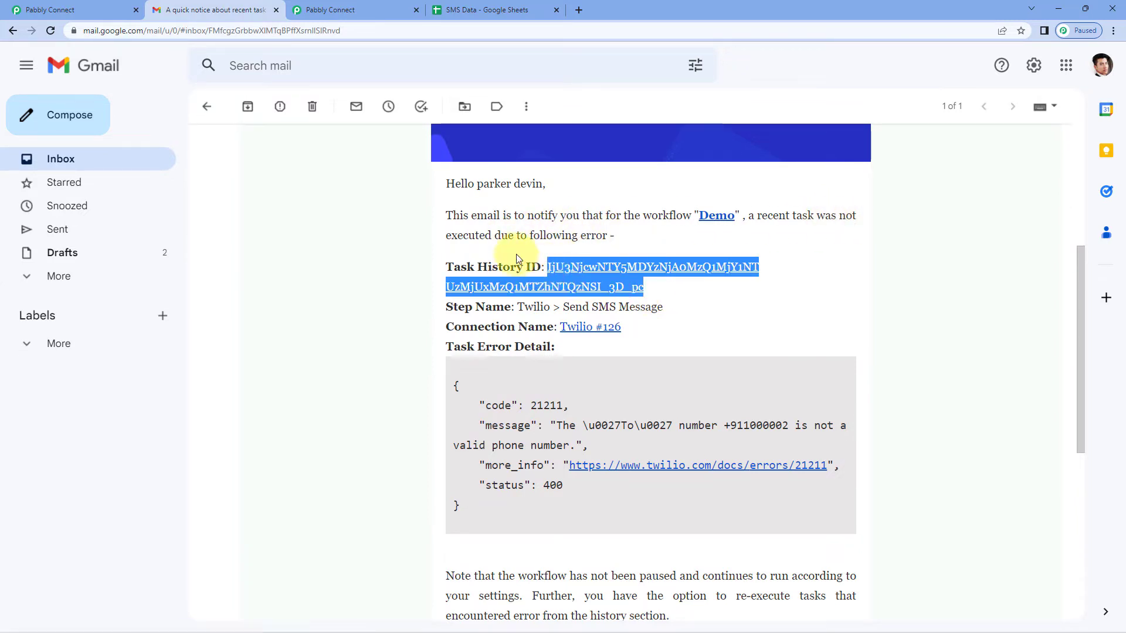
click(408, 264)
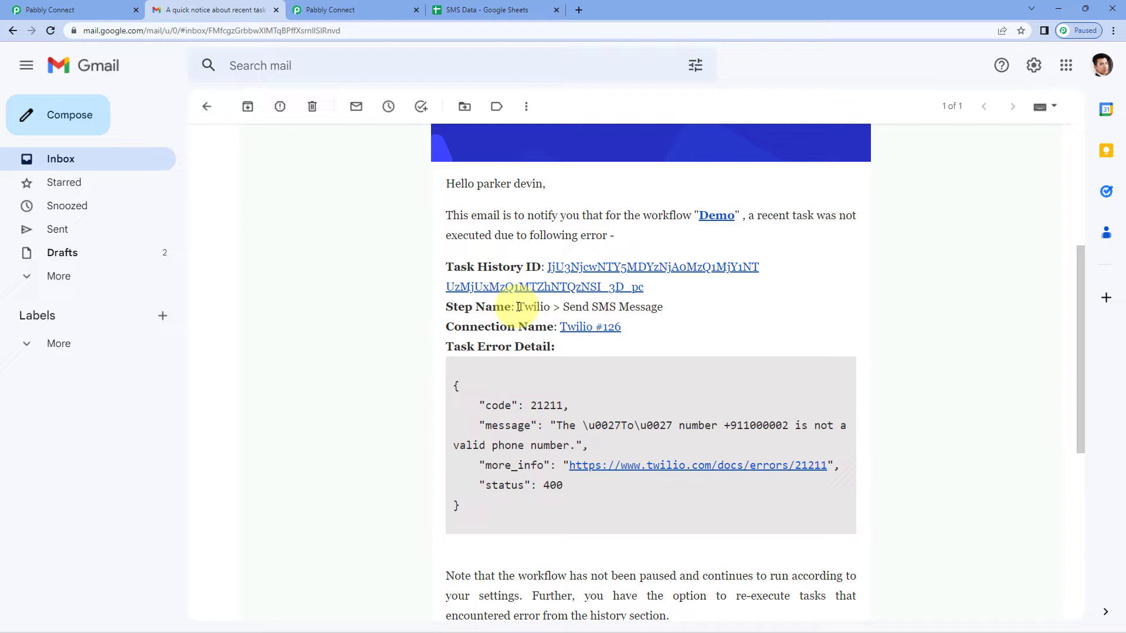
drag(517, 306, 664, 306)
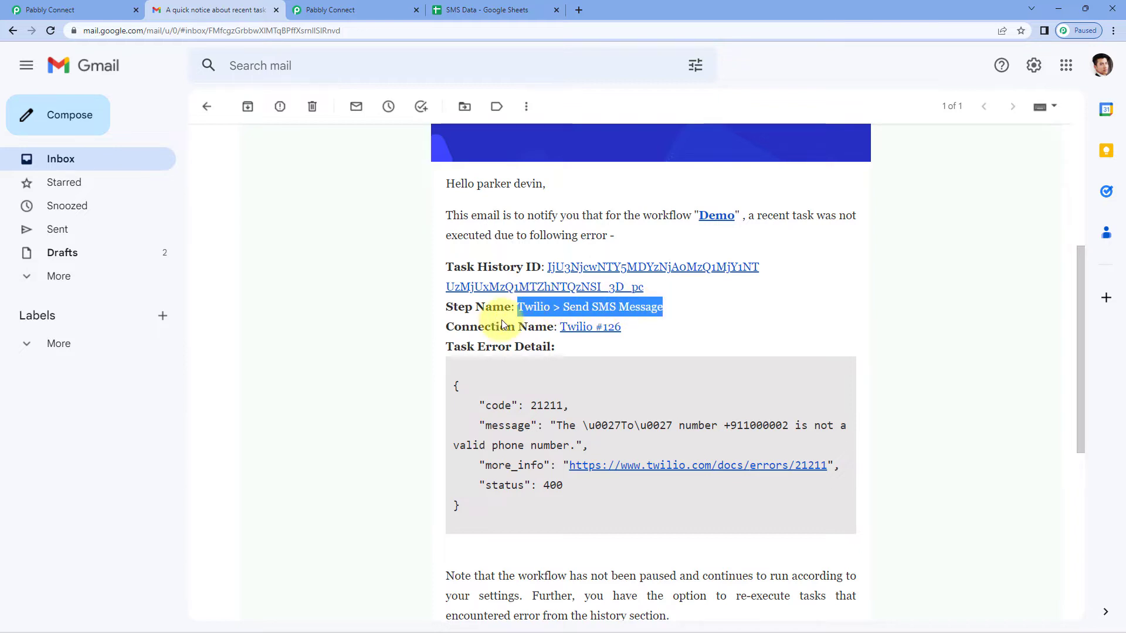
click(503, 324)
drag(562, 332, 517, 307)
click(484, 378)
drag(456, 378, 522, 508)
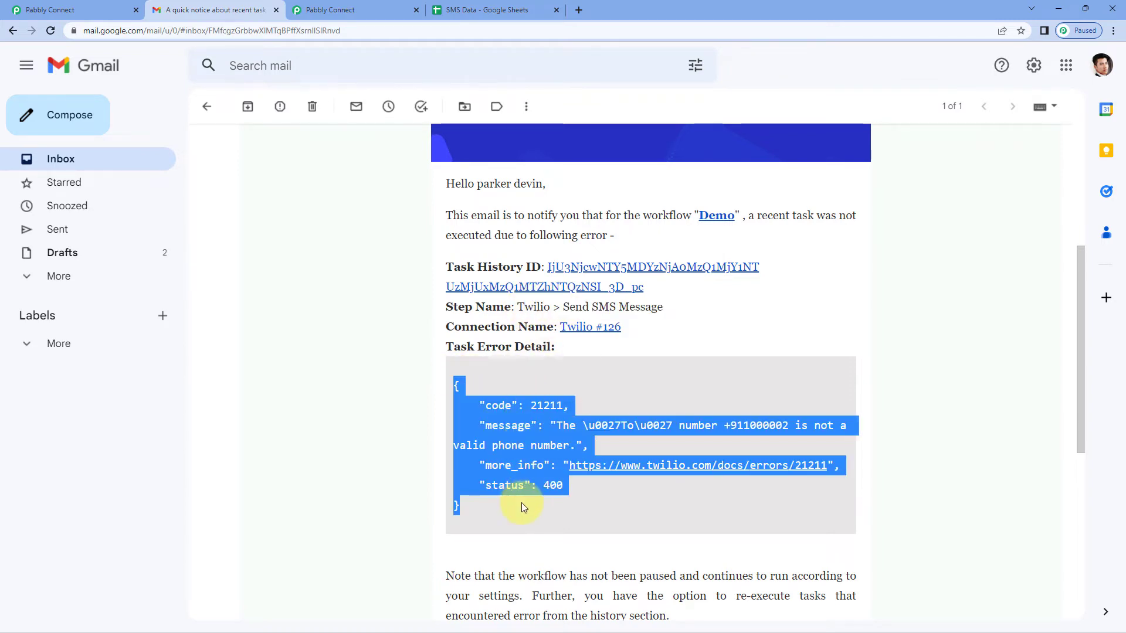
click(405, 406)
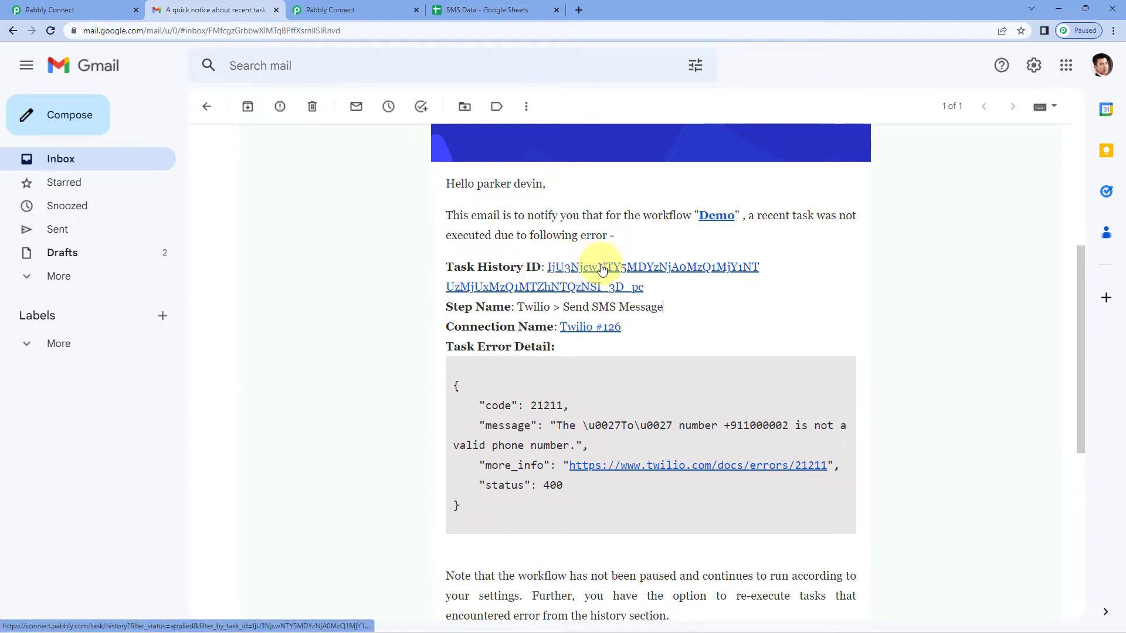
Follow the email's Task History ID link and open the failed Demo task's details
click(602, 269)
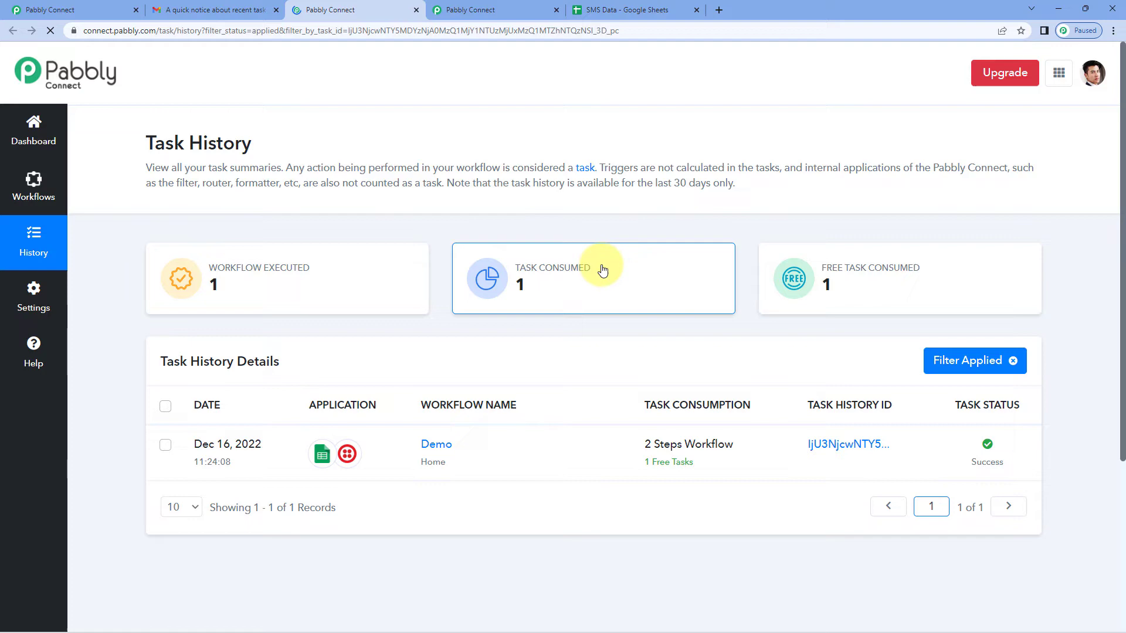
scroll(609, 323, down, 2)
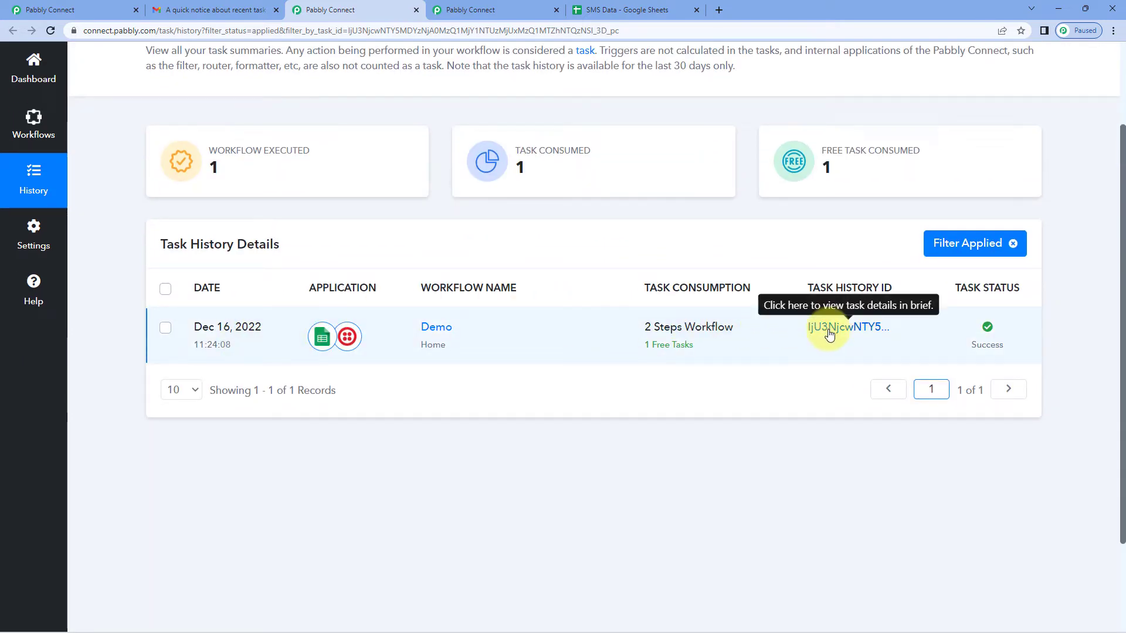
click(829, 333)
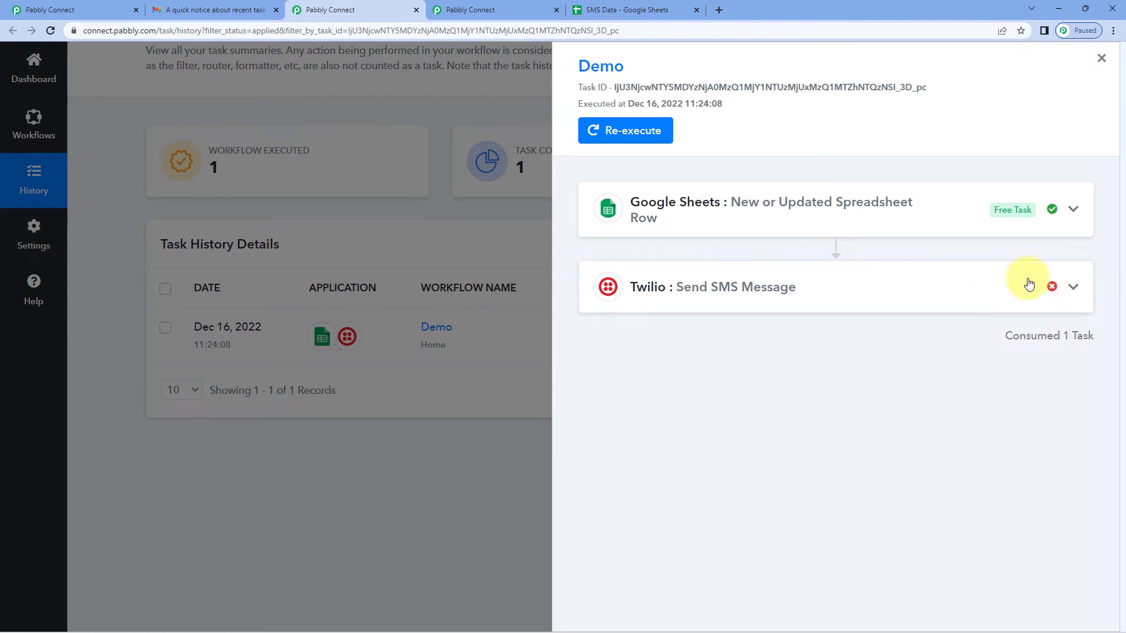
Expand the Twilio Send SMS step's Data Out and highlight error code 21211 and the rejected number
click(866, 296)
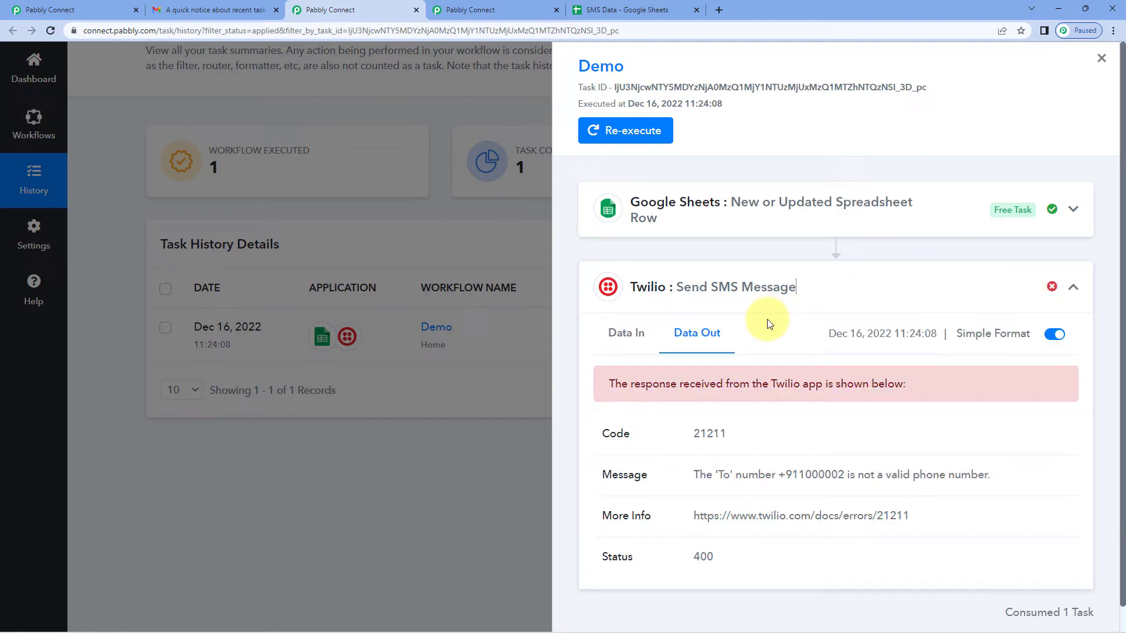
scroll(770, 332, down, 1)
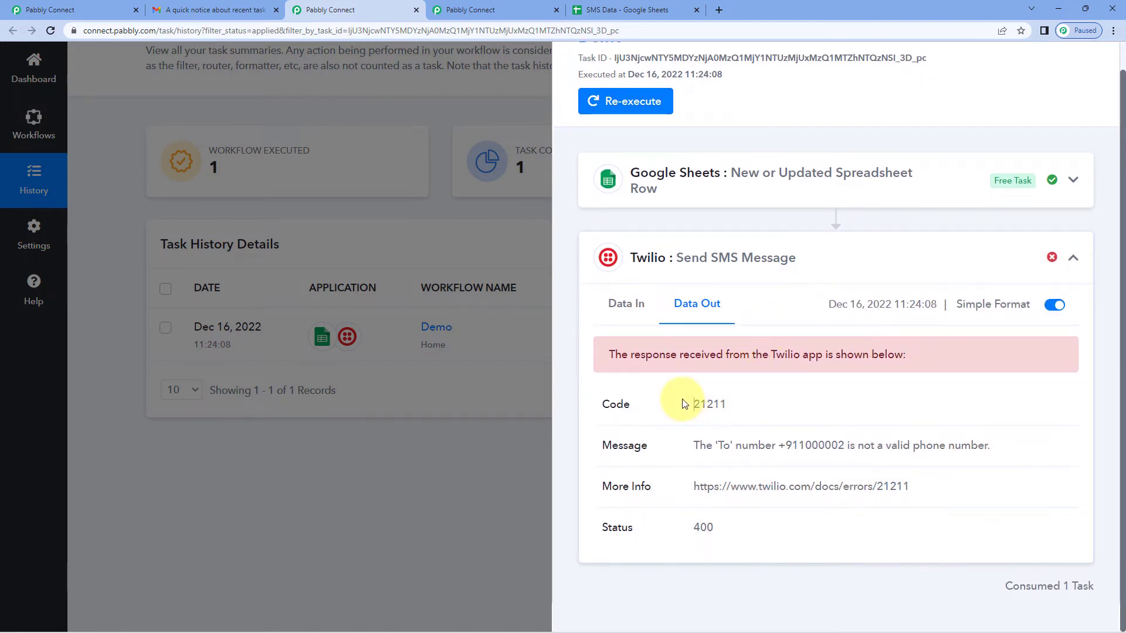
drag(684, 404, 739, 417)
click(673, 447)
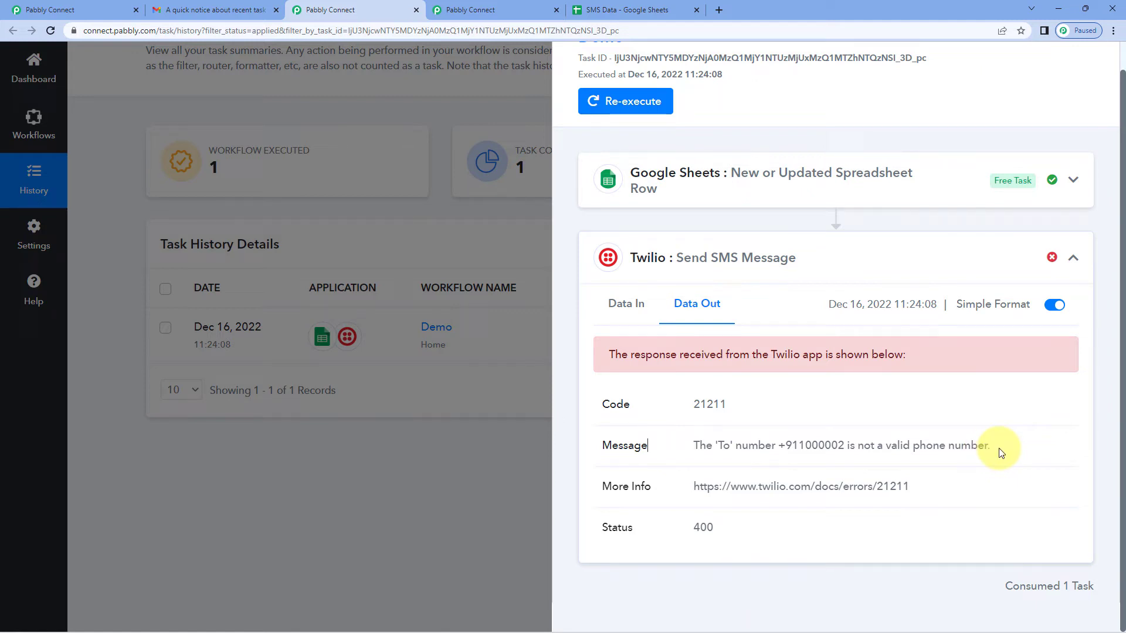
double_click(794, 447)
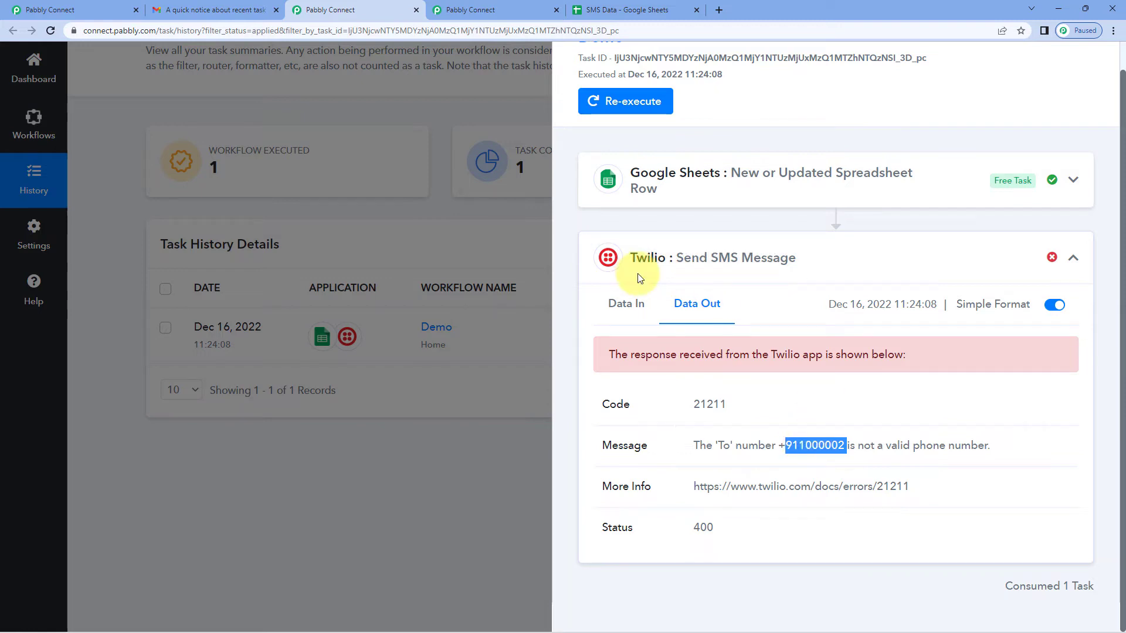
click(871, 429)
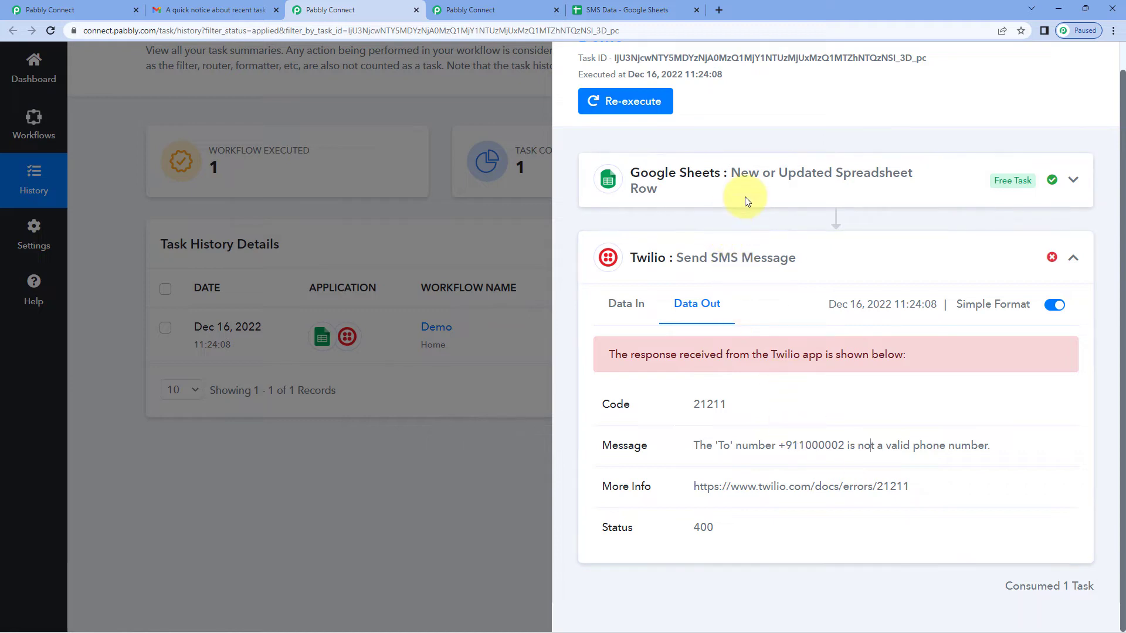
Expand the Google Sheets trigger's Data Out and highlight row 3's Mobile No. value
click(730, 189)
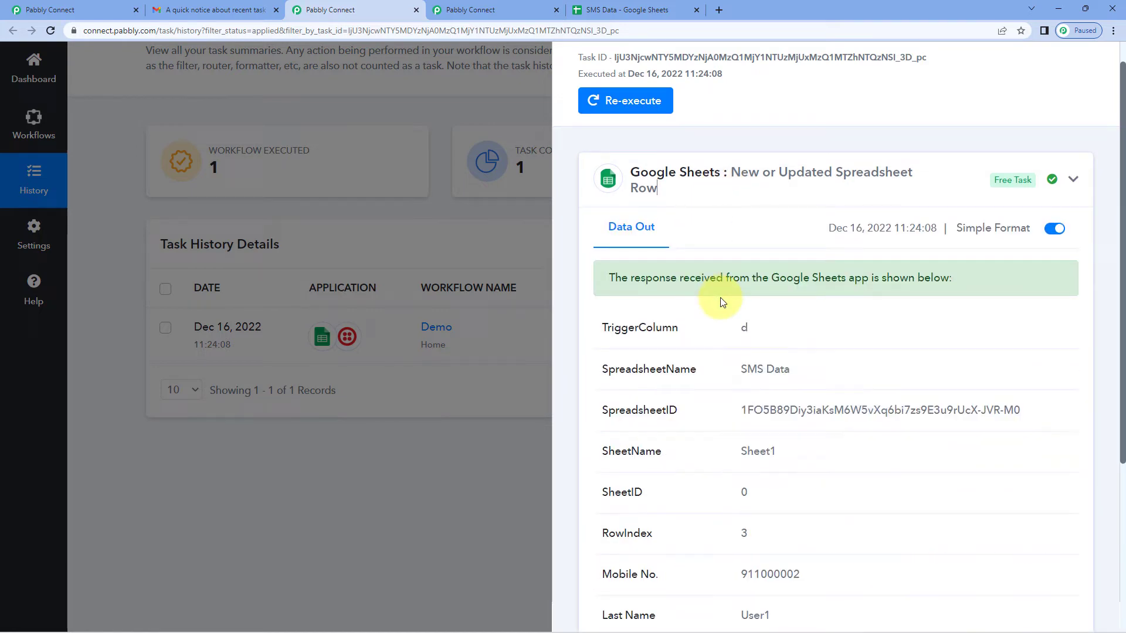
scroll(720, 297, down, 2)
scroll(709, 304, down, 1)
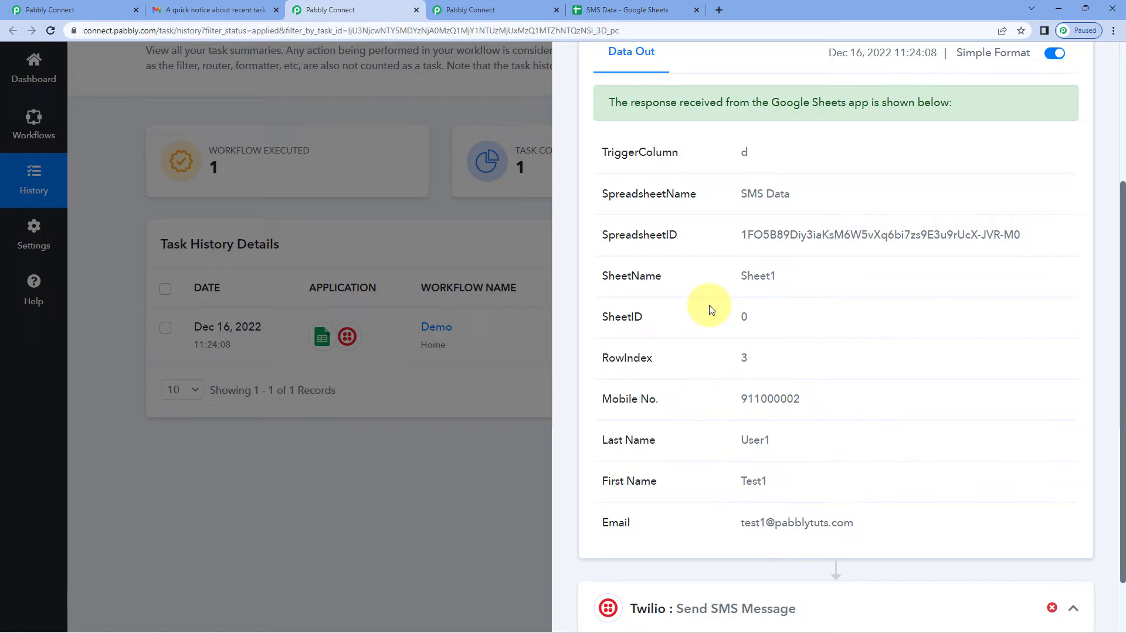
drag(737, 401, 803, 402)
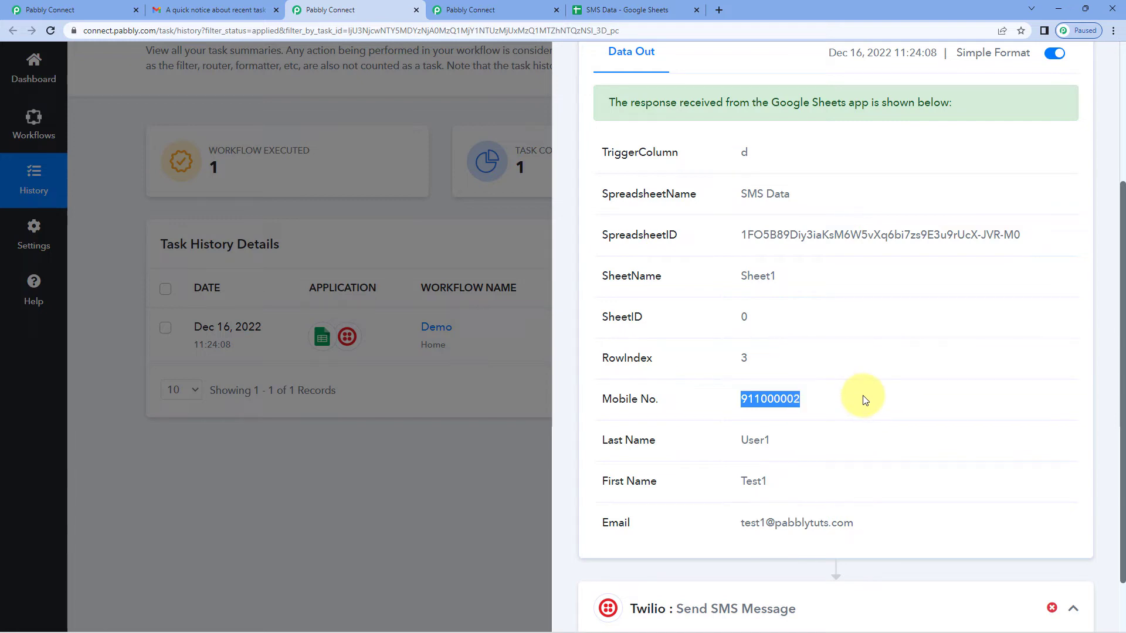
In the SMS Data sheet, select the Test2 row, then narrow to its mobile number in C4
click(617, 9)
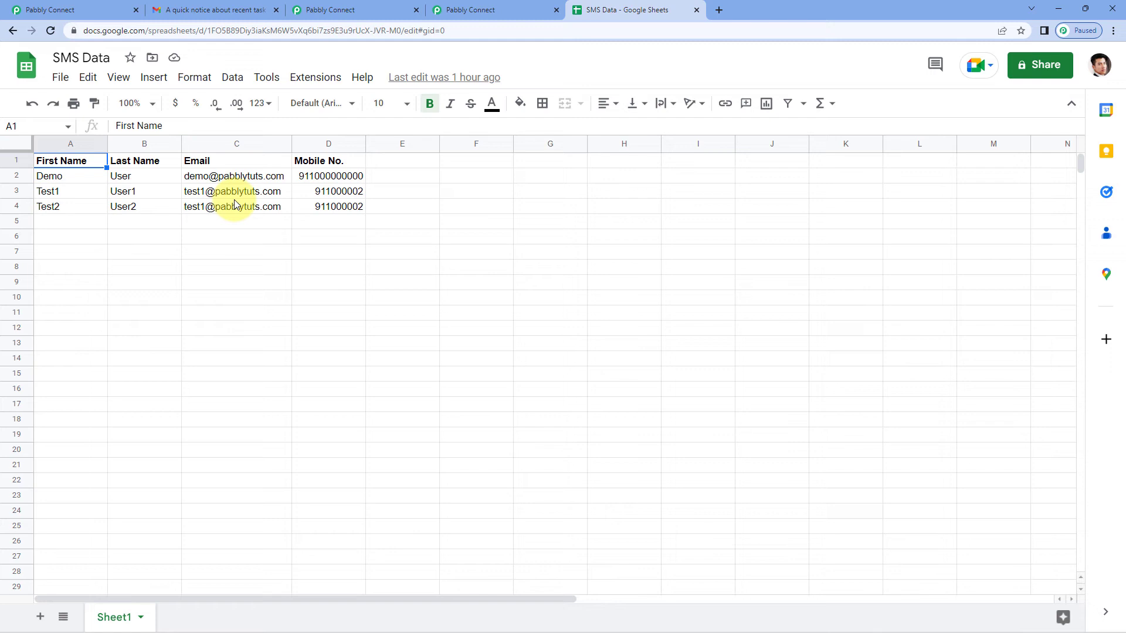
drag(75, 212, 326, 209)
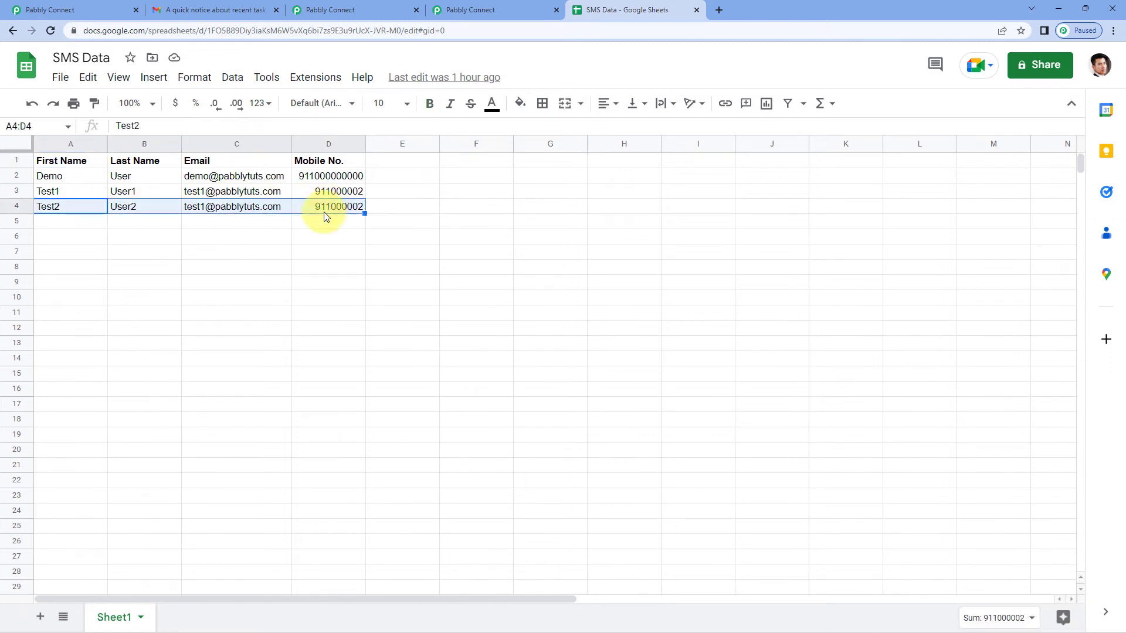
click(271, 210)
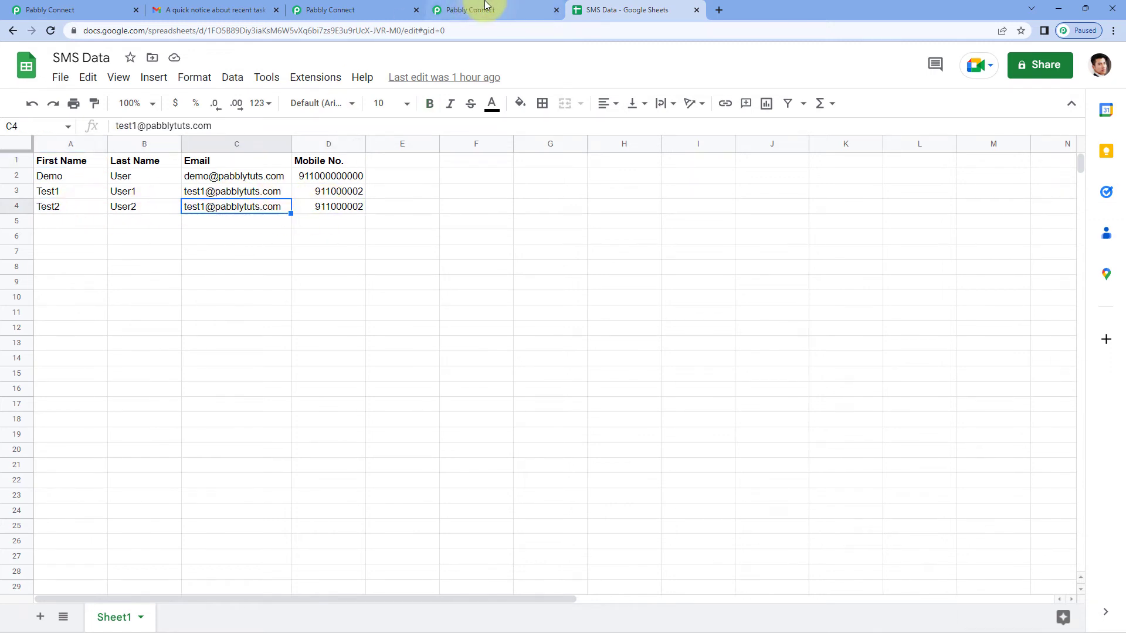
Return to the failed Demo task's history details in Pabbly Connect
click(515, 13)
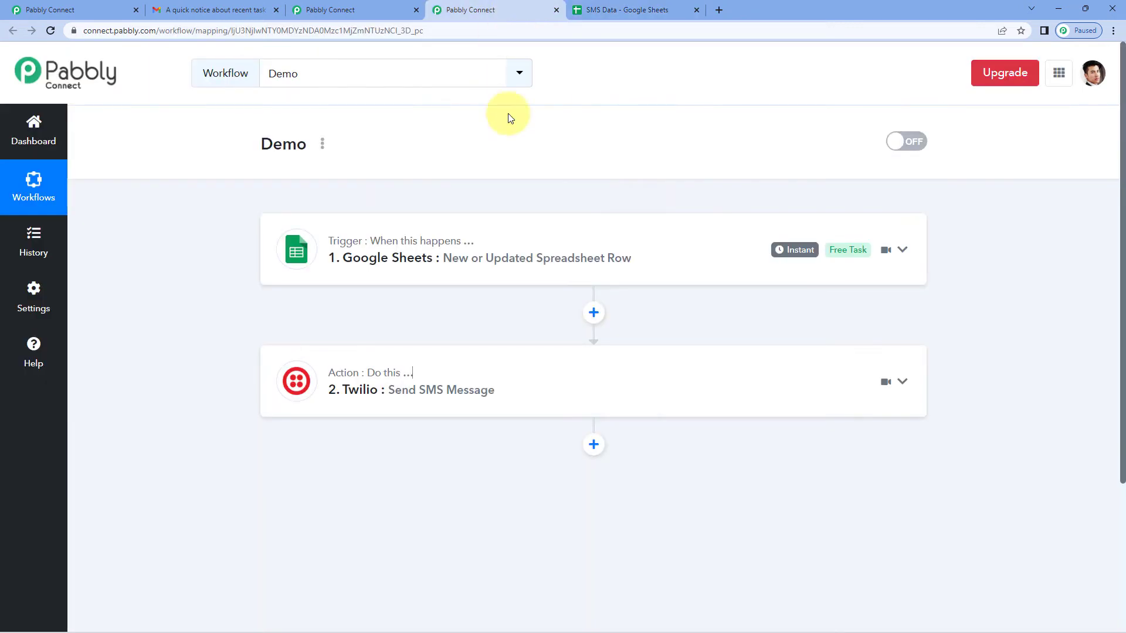
click(388, 10)
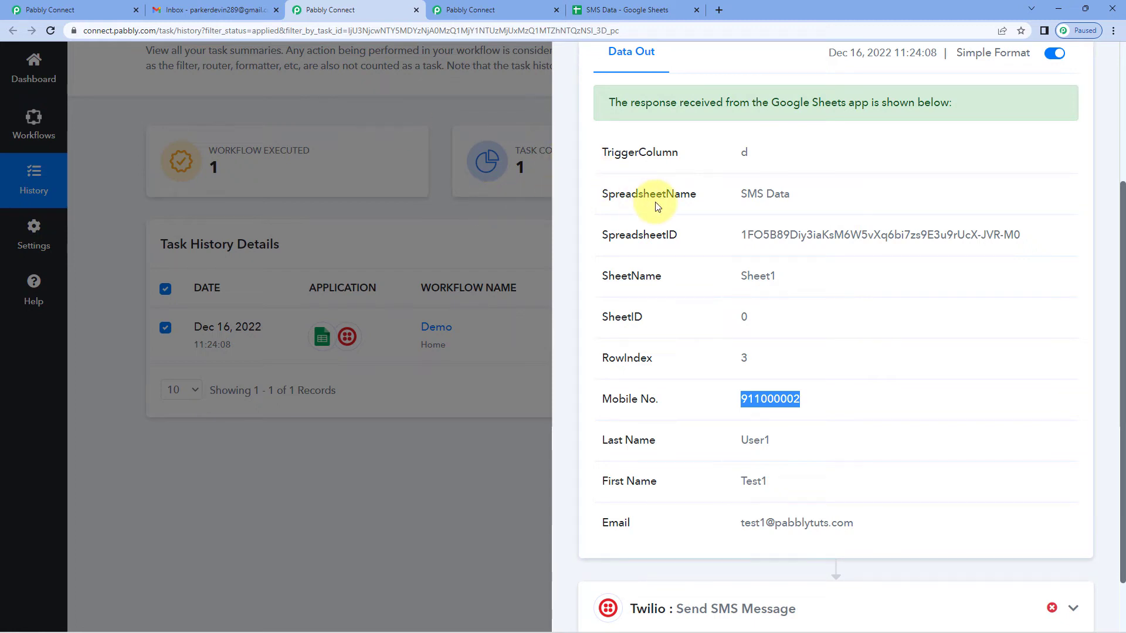
scroll(610, 218, up, 2)
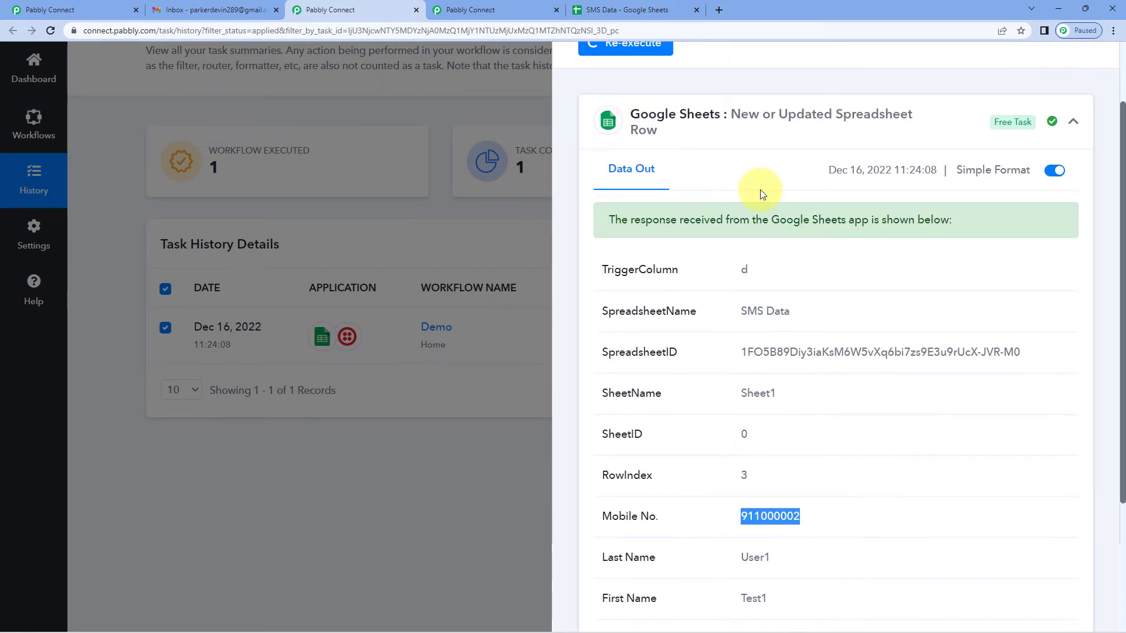
scroll(756, 191, down, 3)
Expand the Twilio step and highlight the invalid phone number error and status 400
click(780, 544)
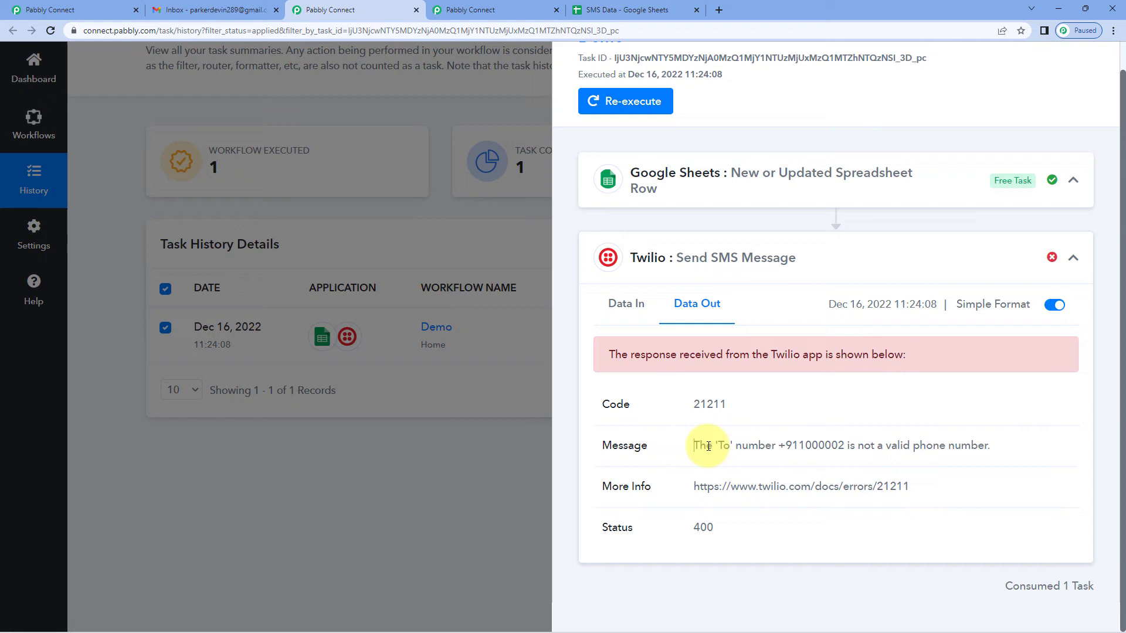
drag(693, 445, 846, 446)
click(842, 418)
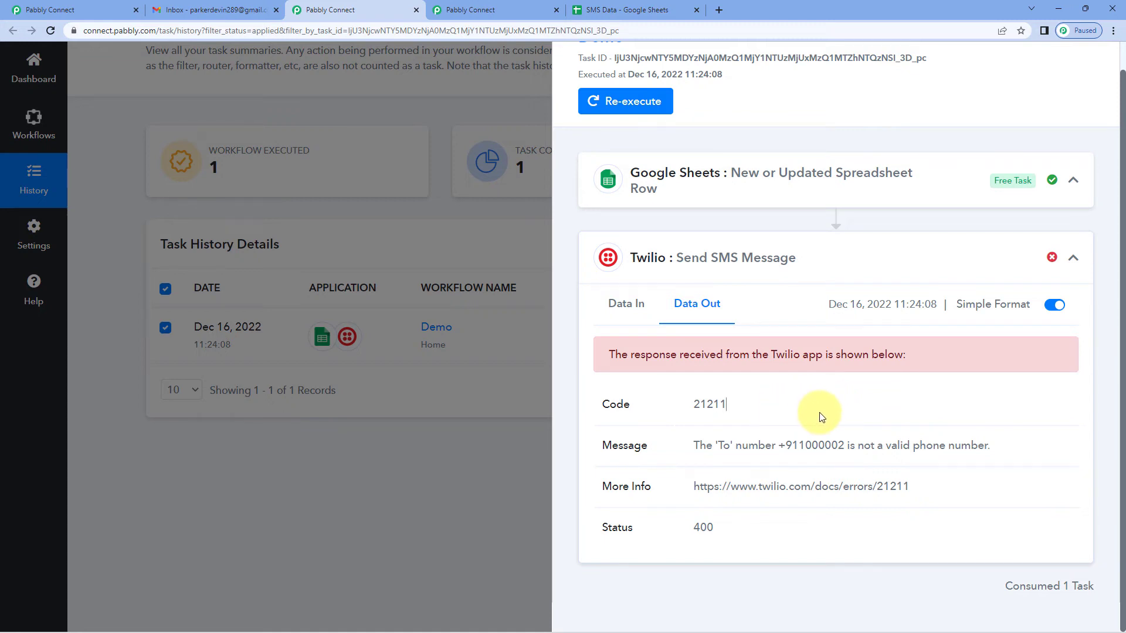
drag(747, 528, 679, 390)
click(757, 415)
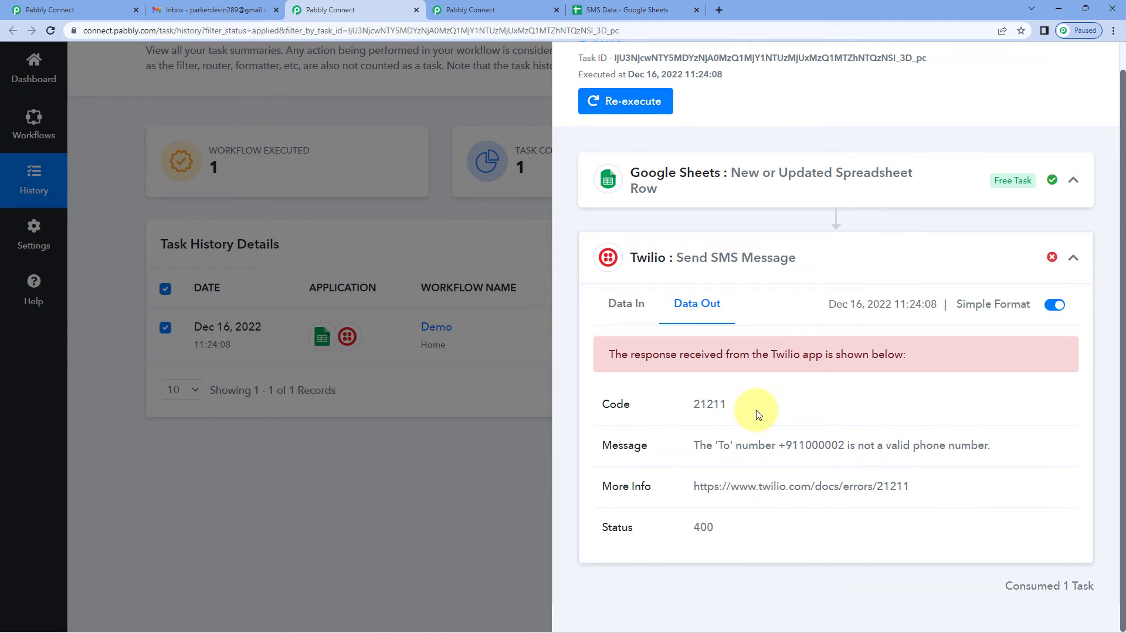
Expand the Google Sheets step and highlight its Mobile No. value
click(744, 176)
scroll(744, 217, down, 4)
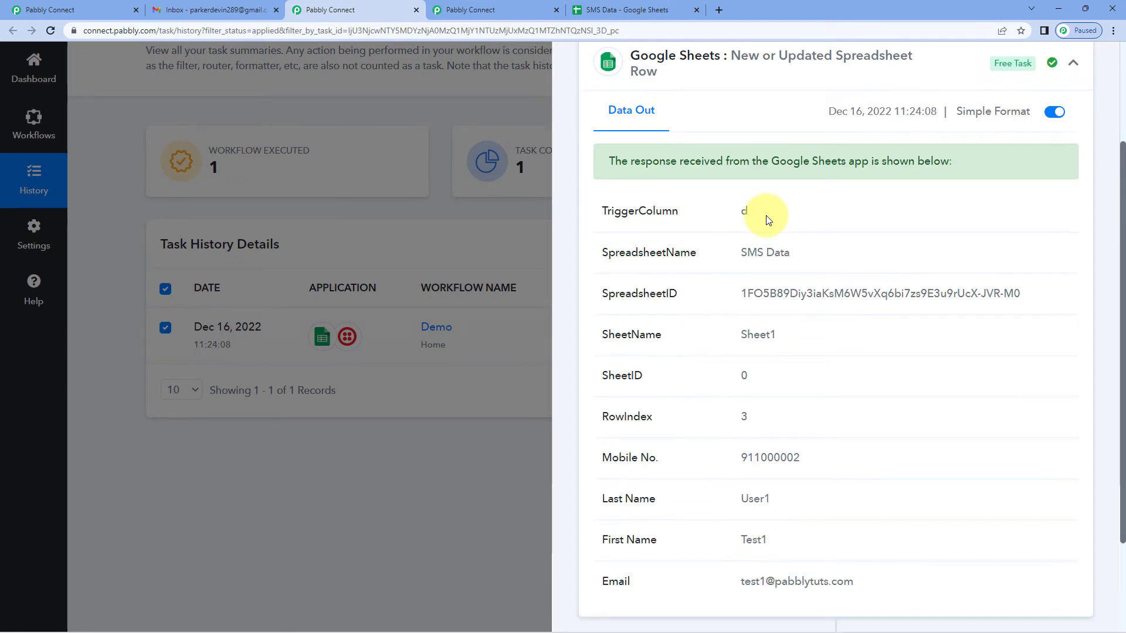
double_click(762, 398)
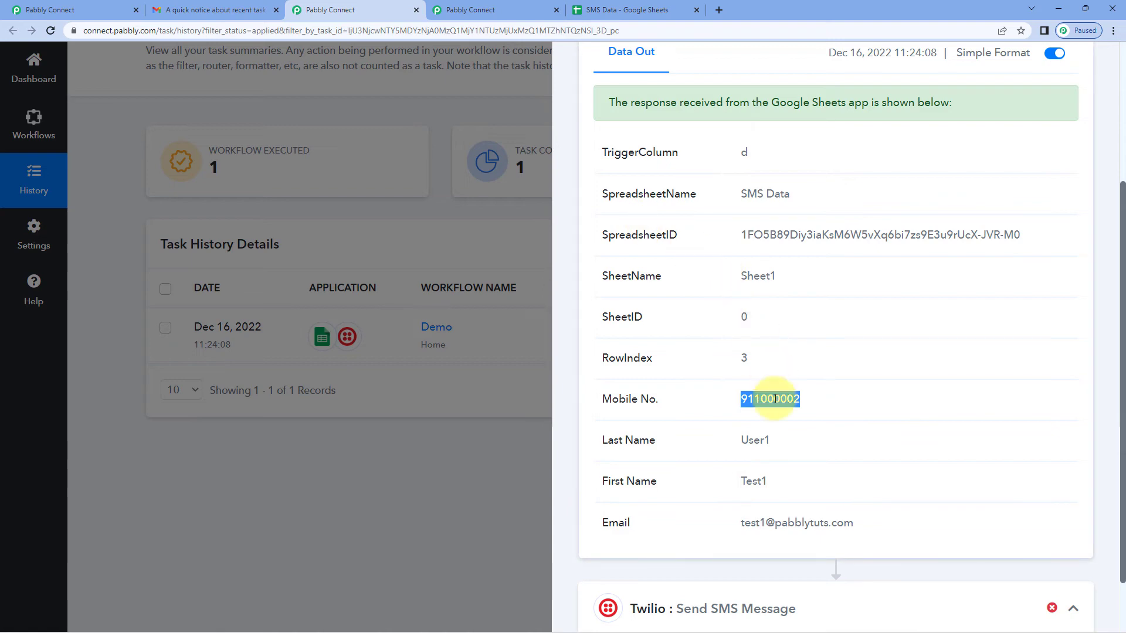
scroll(779, 395, up, 3)
scroll(704, 169, up, 1)
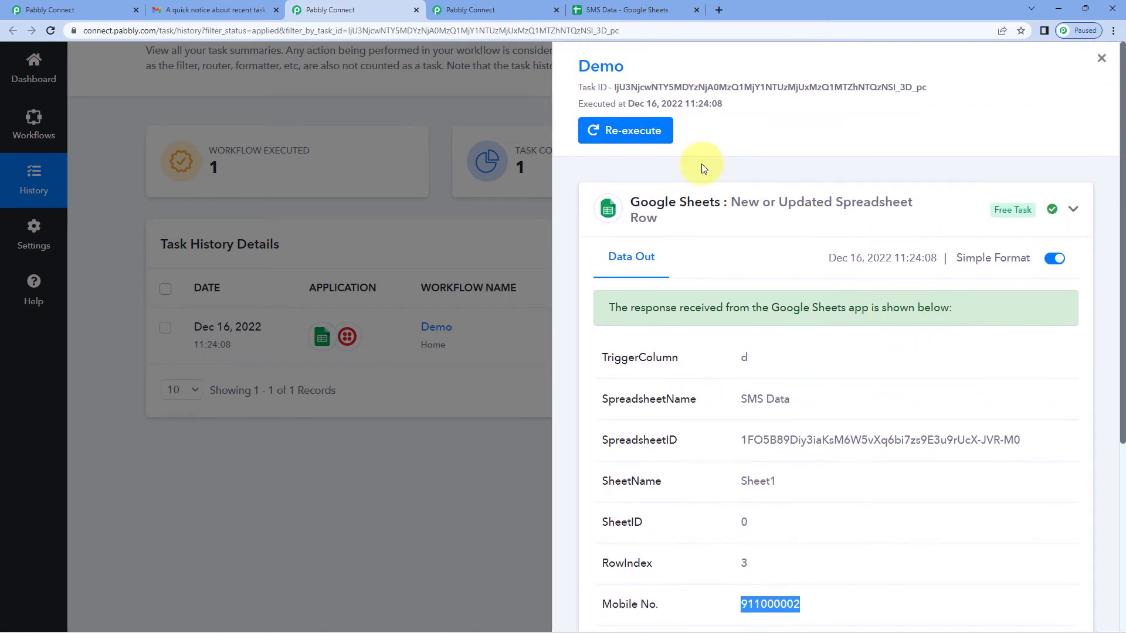
click(644, 133)
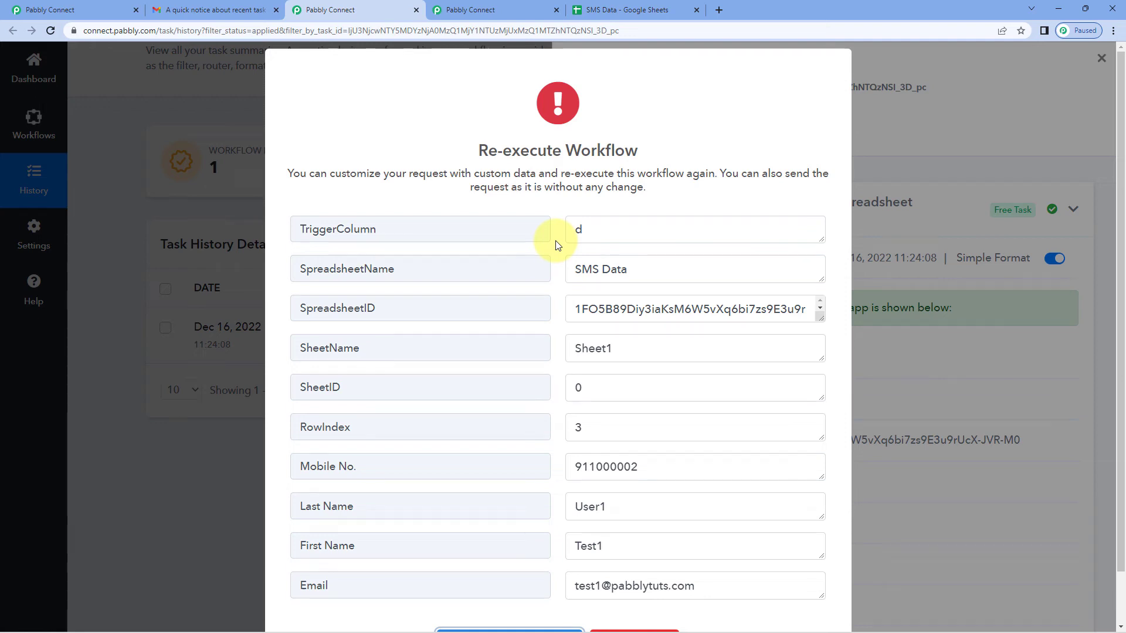
scroll(555, 241, down, 1)
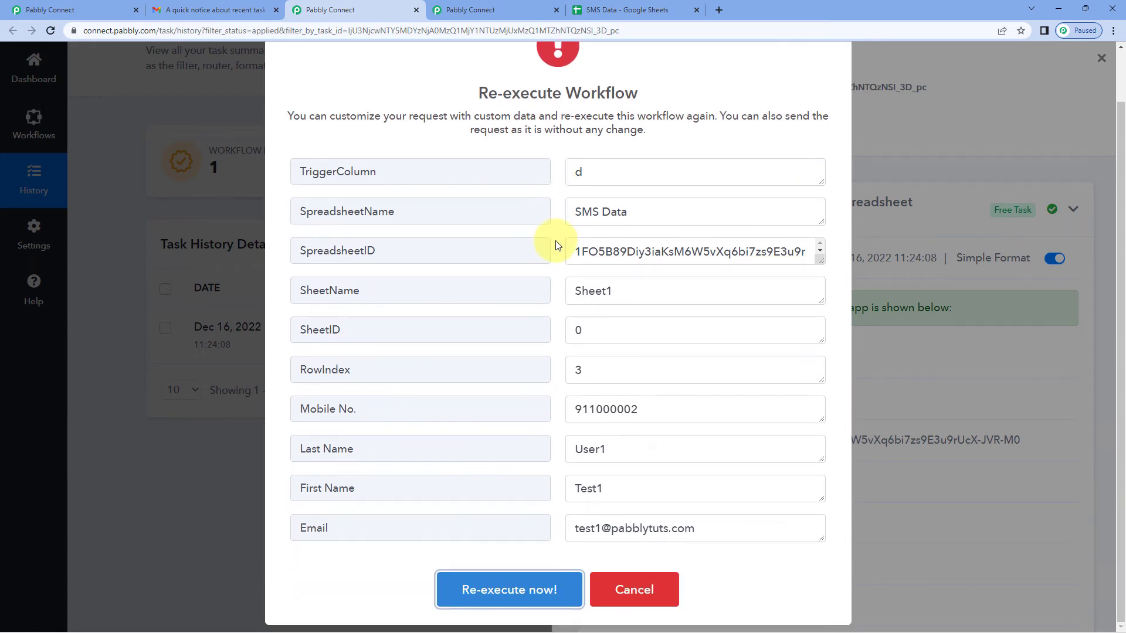
click(639, 412)
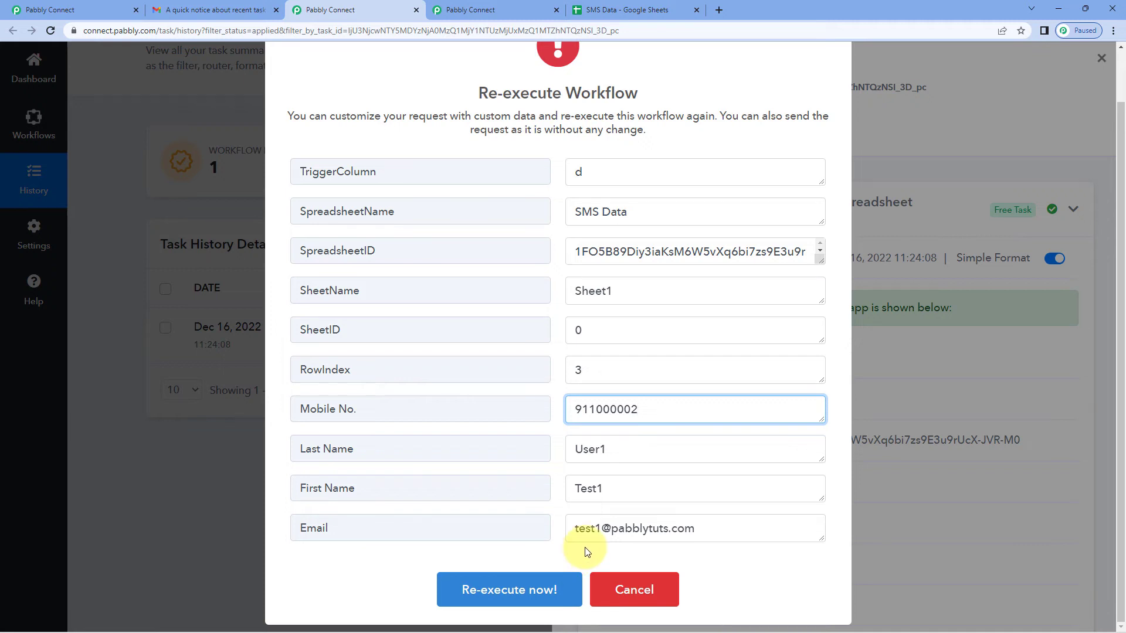
scroll(704, 235, up, 1)
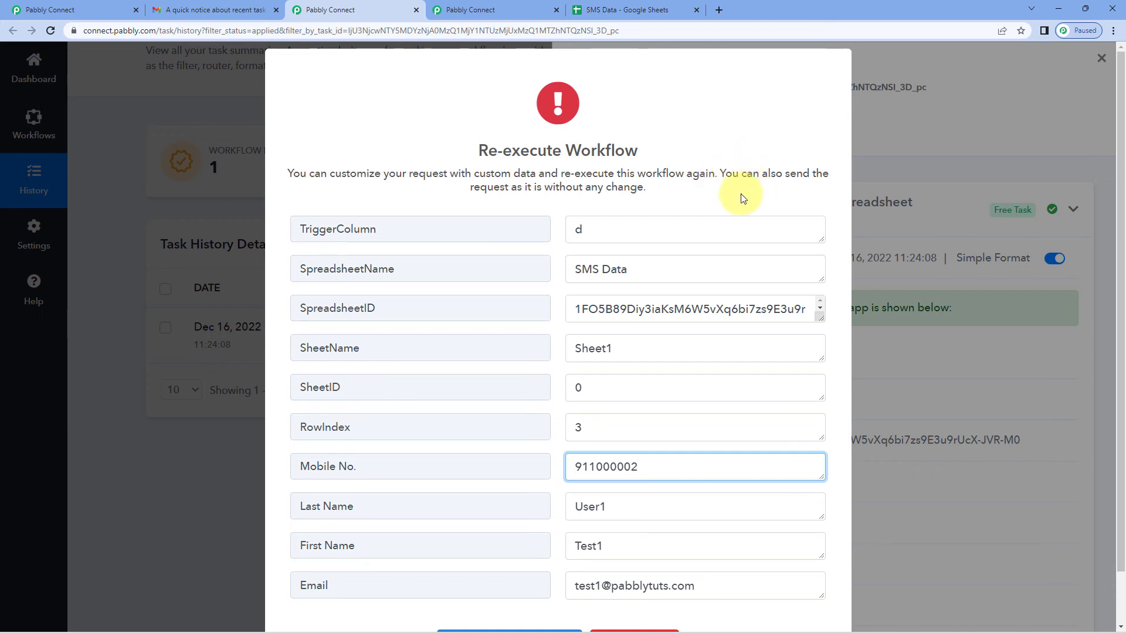
scroll(587, 243, down, 1)
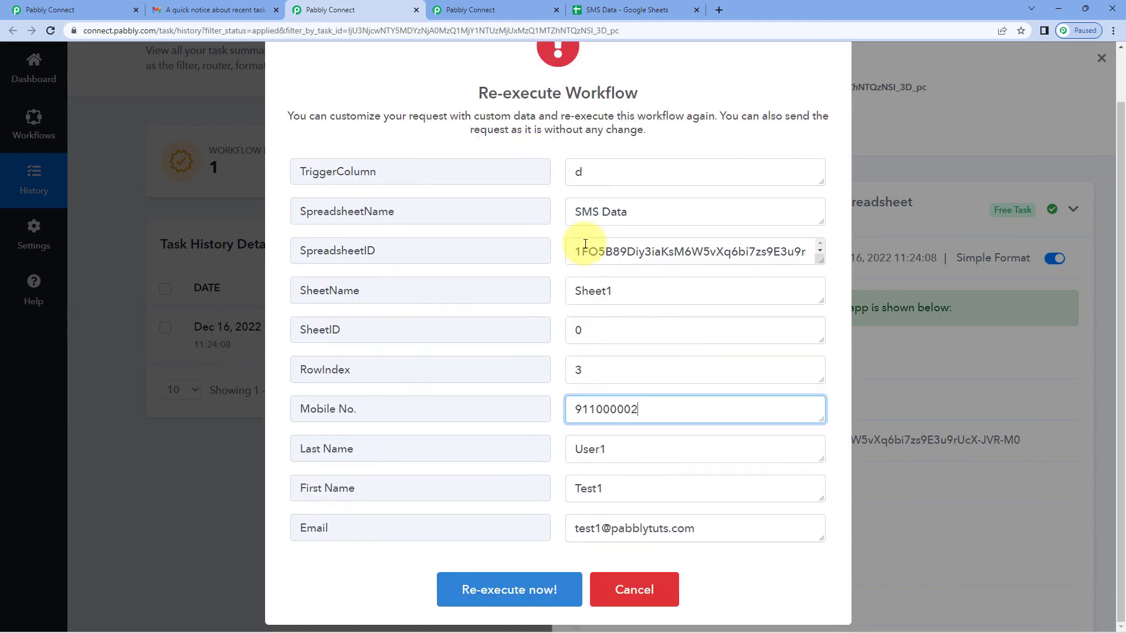
click(631, 589)
Close the task details panel and tick the select-all checkbox so every task is selected
click(1101, 59)
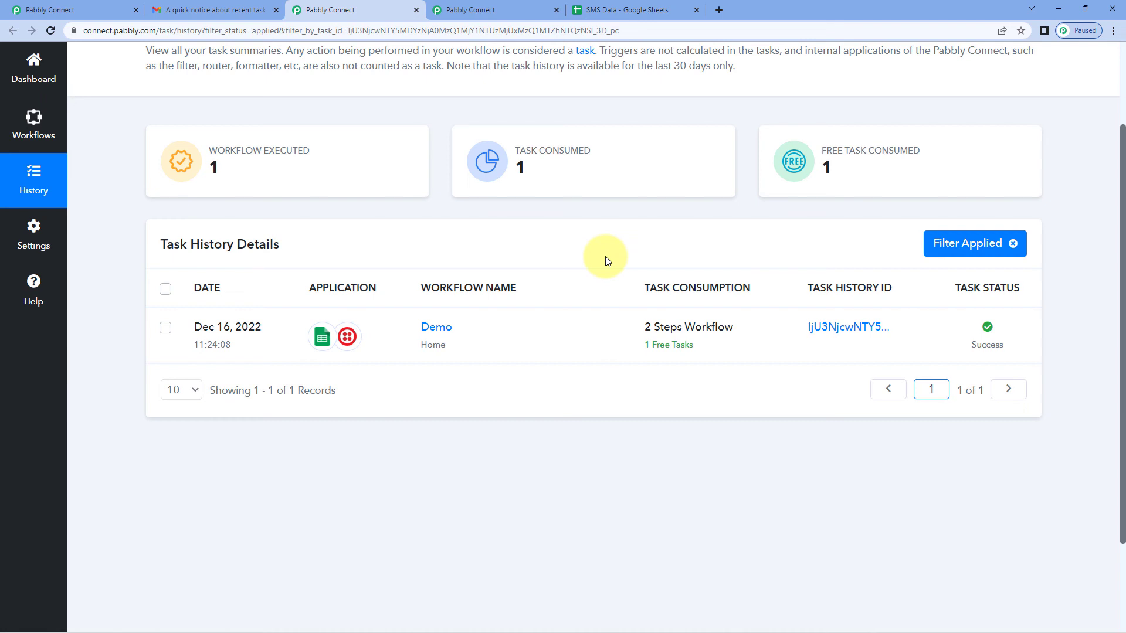
click(166, 290)
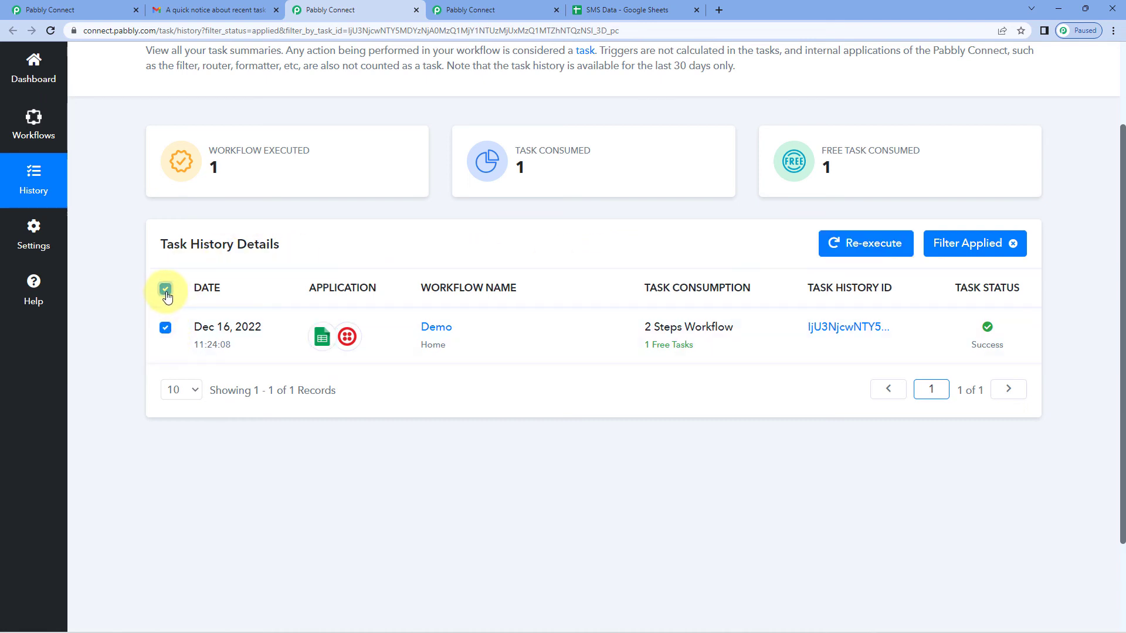
click(167, 289)
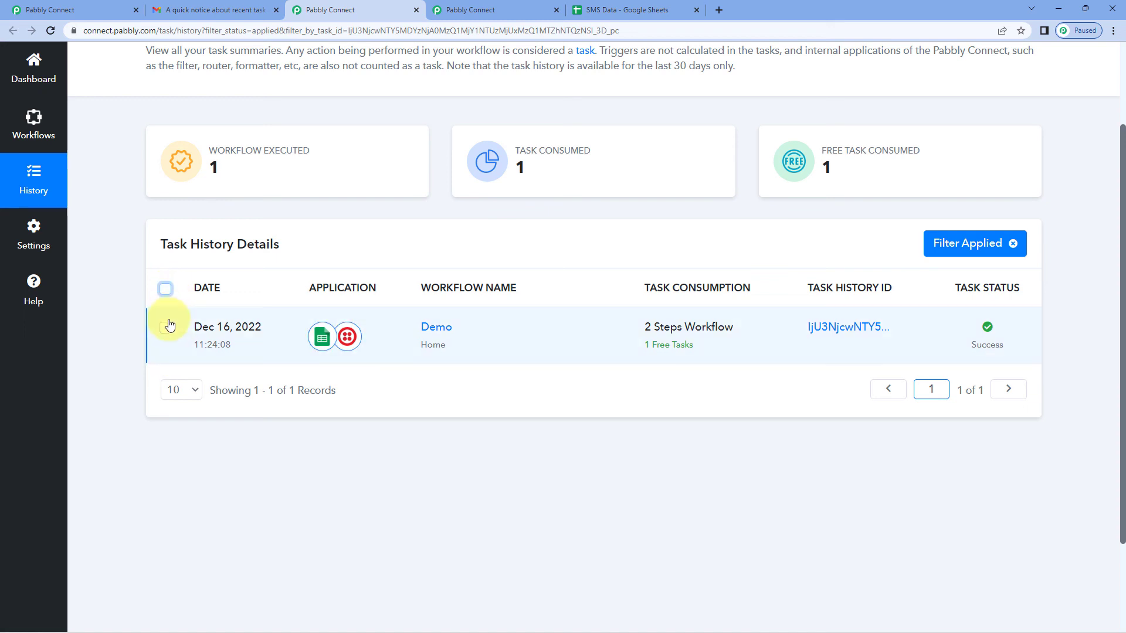
click(167, 288)
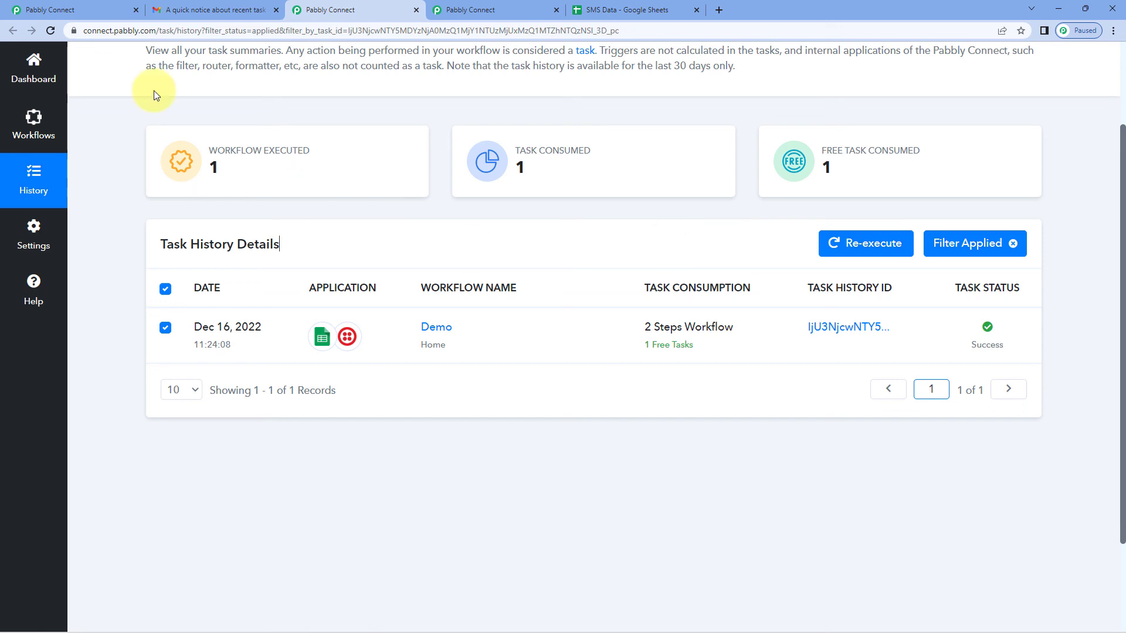
Take Gmail from the Pabbly error email back to the Inbox, then reopen the Demo workflow editor
click(211, 10)
scroll(363, 317, up, 1)
scroll(364, 317, up, 3)
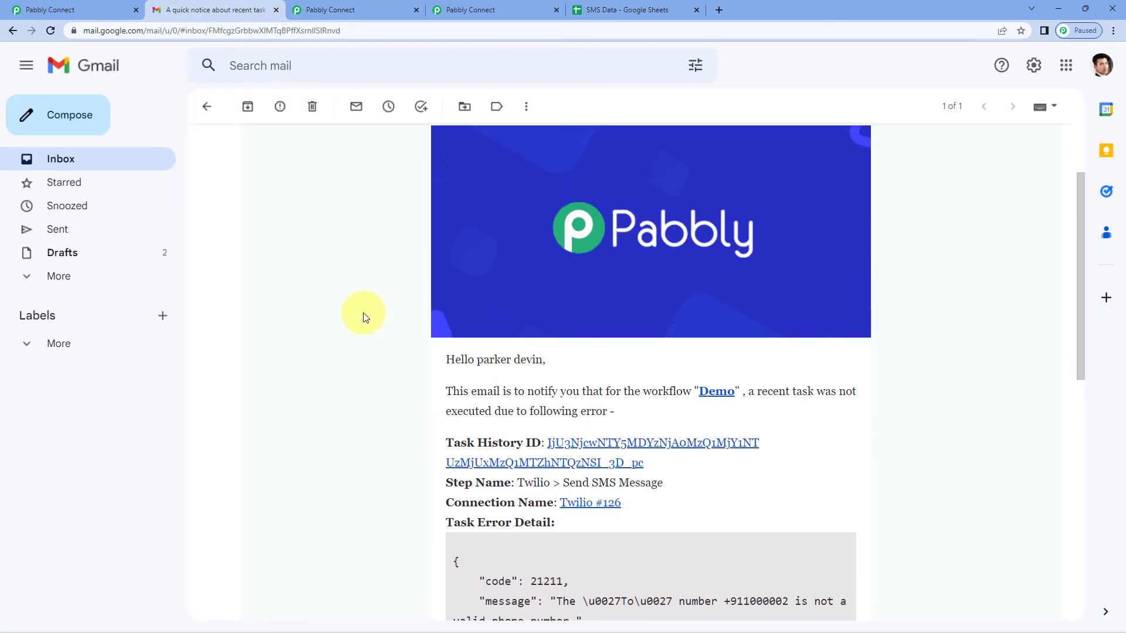
click(207, 107)
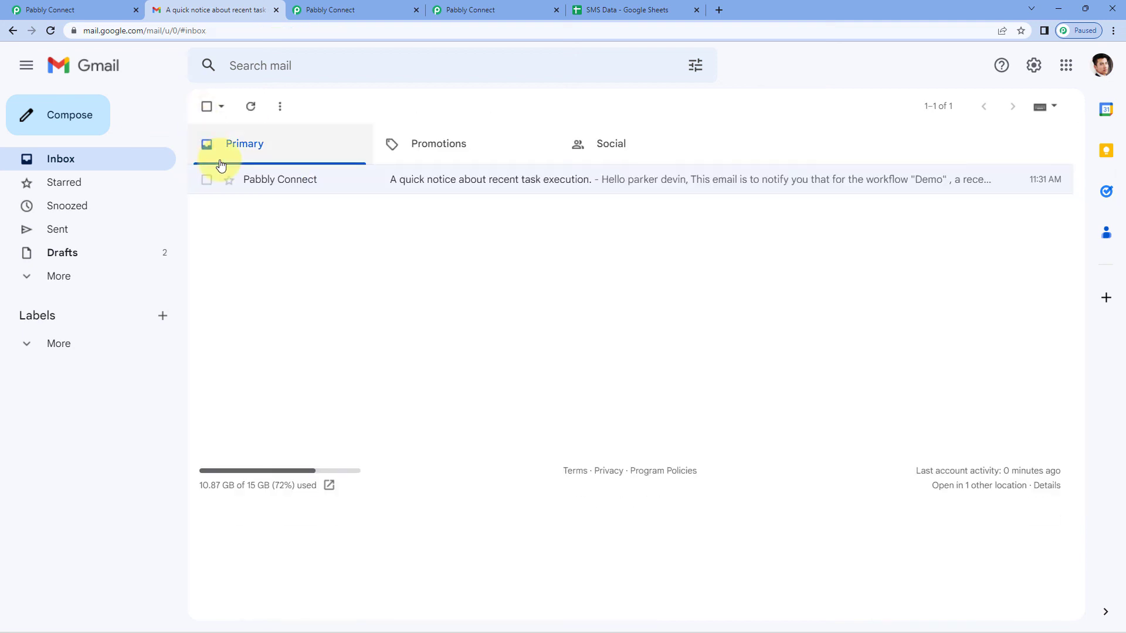
click(382, 5)
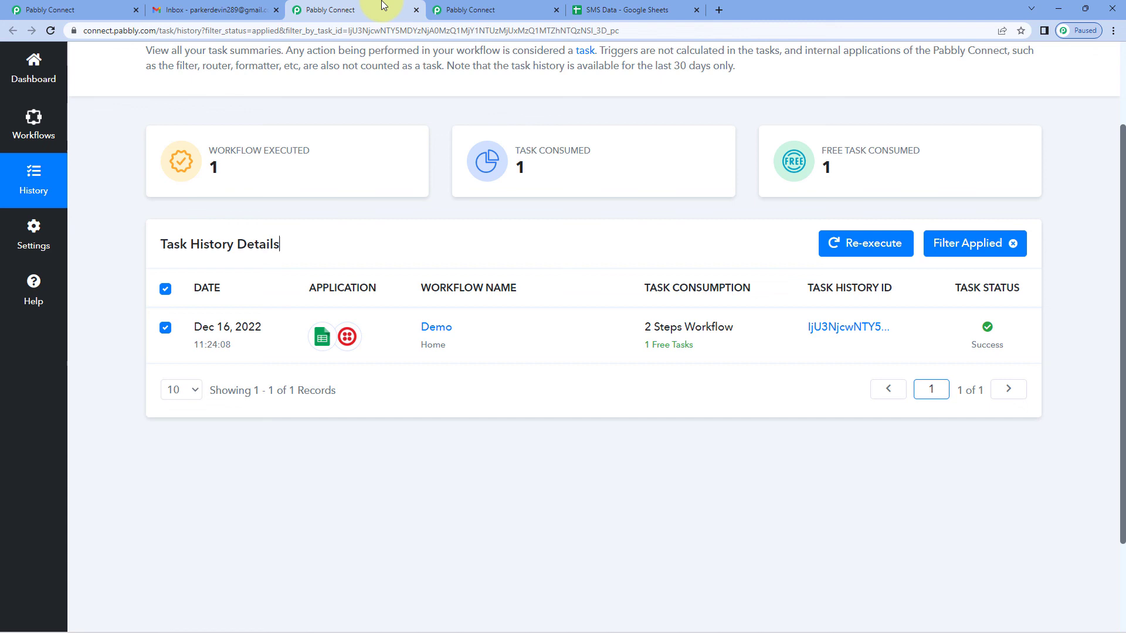
click(489, 9)
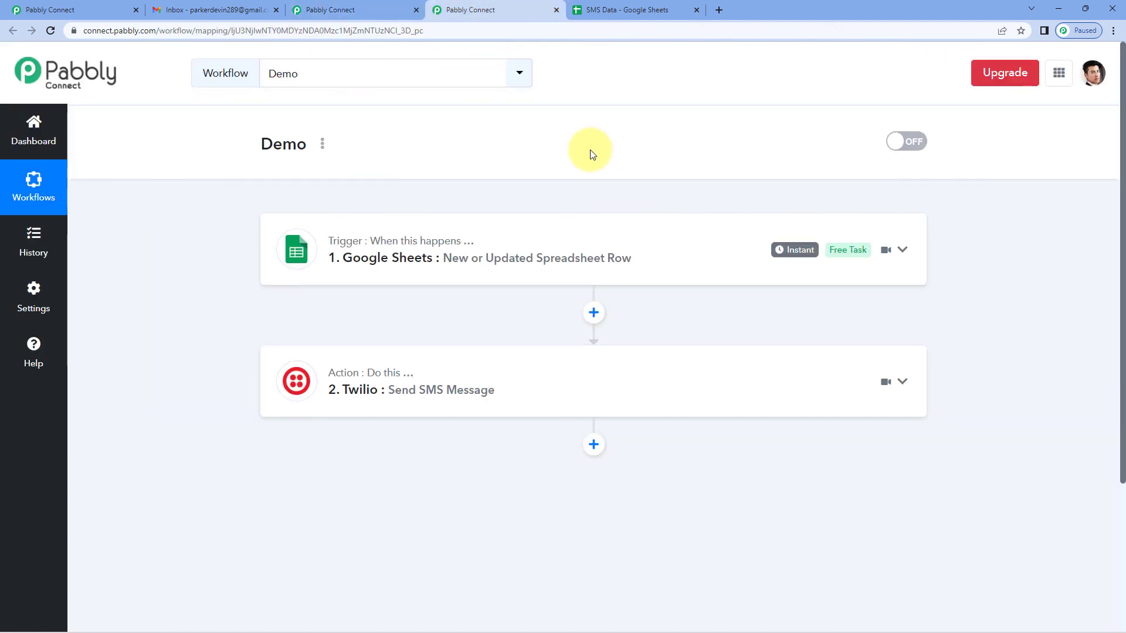